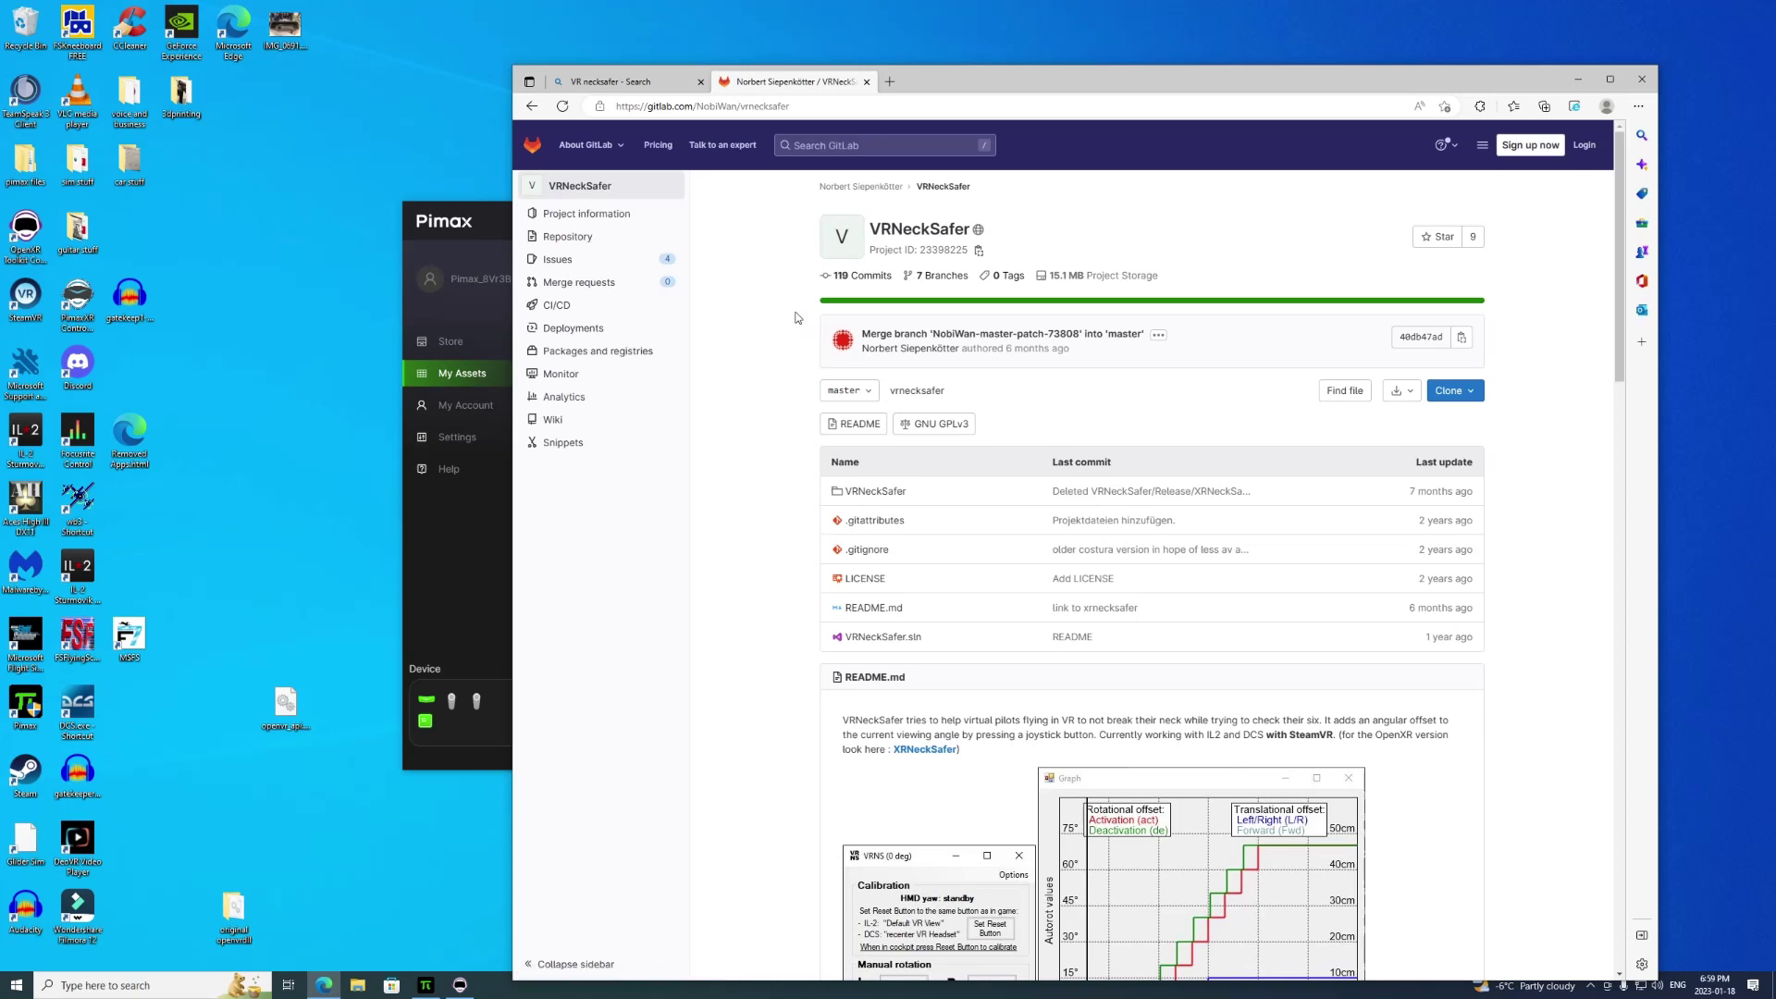
# - Examine the VRNeckSafer project page on GitLab, including its file list and README, and close the page
pyautogui.scroll(-4, 754, 326)
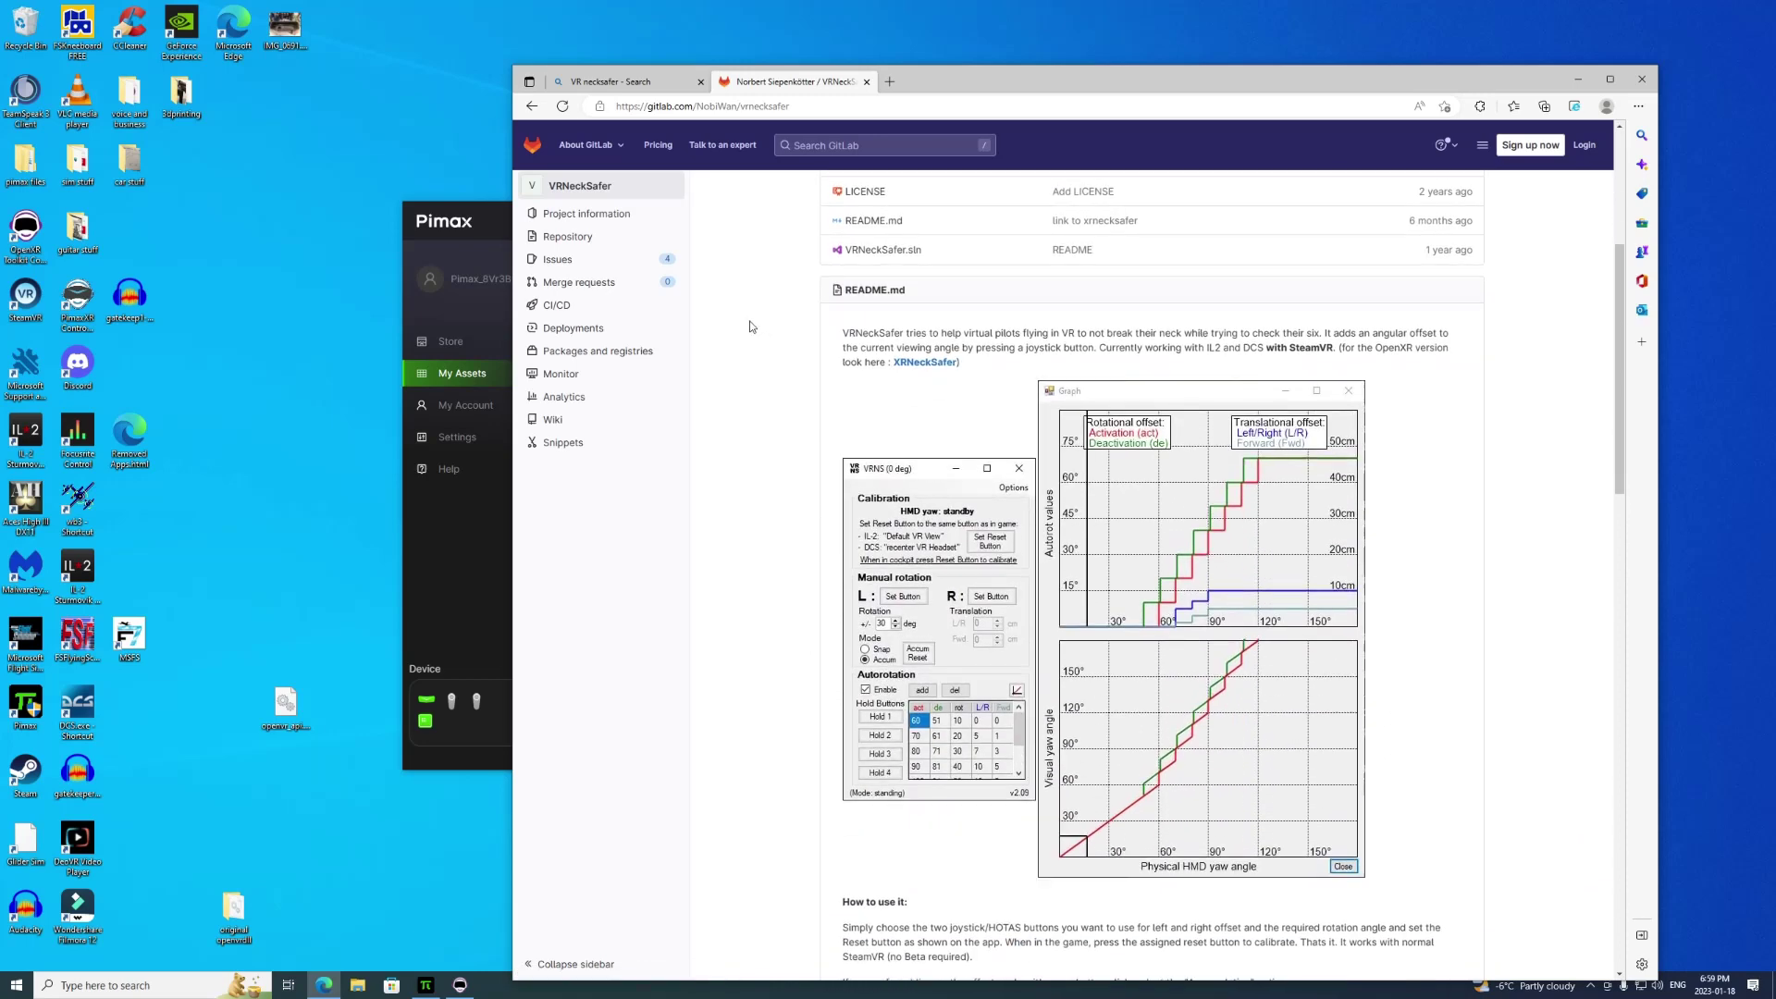
pyautogui.scroll(4, 751, 325)
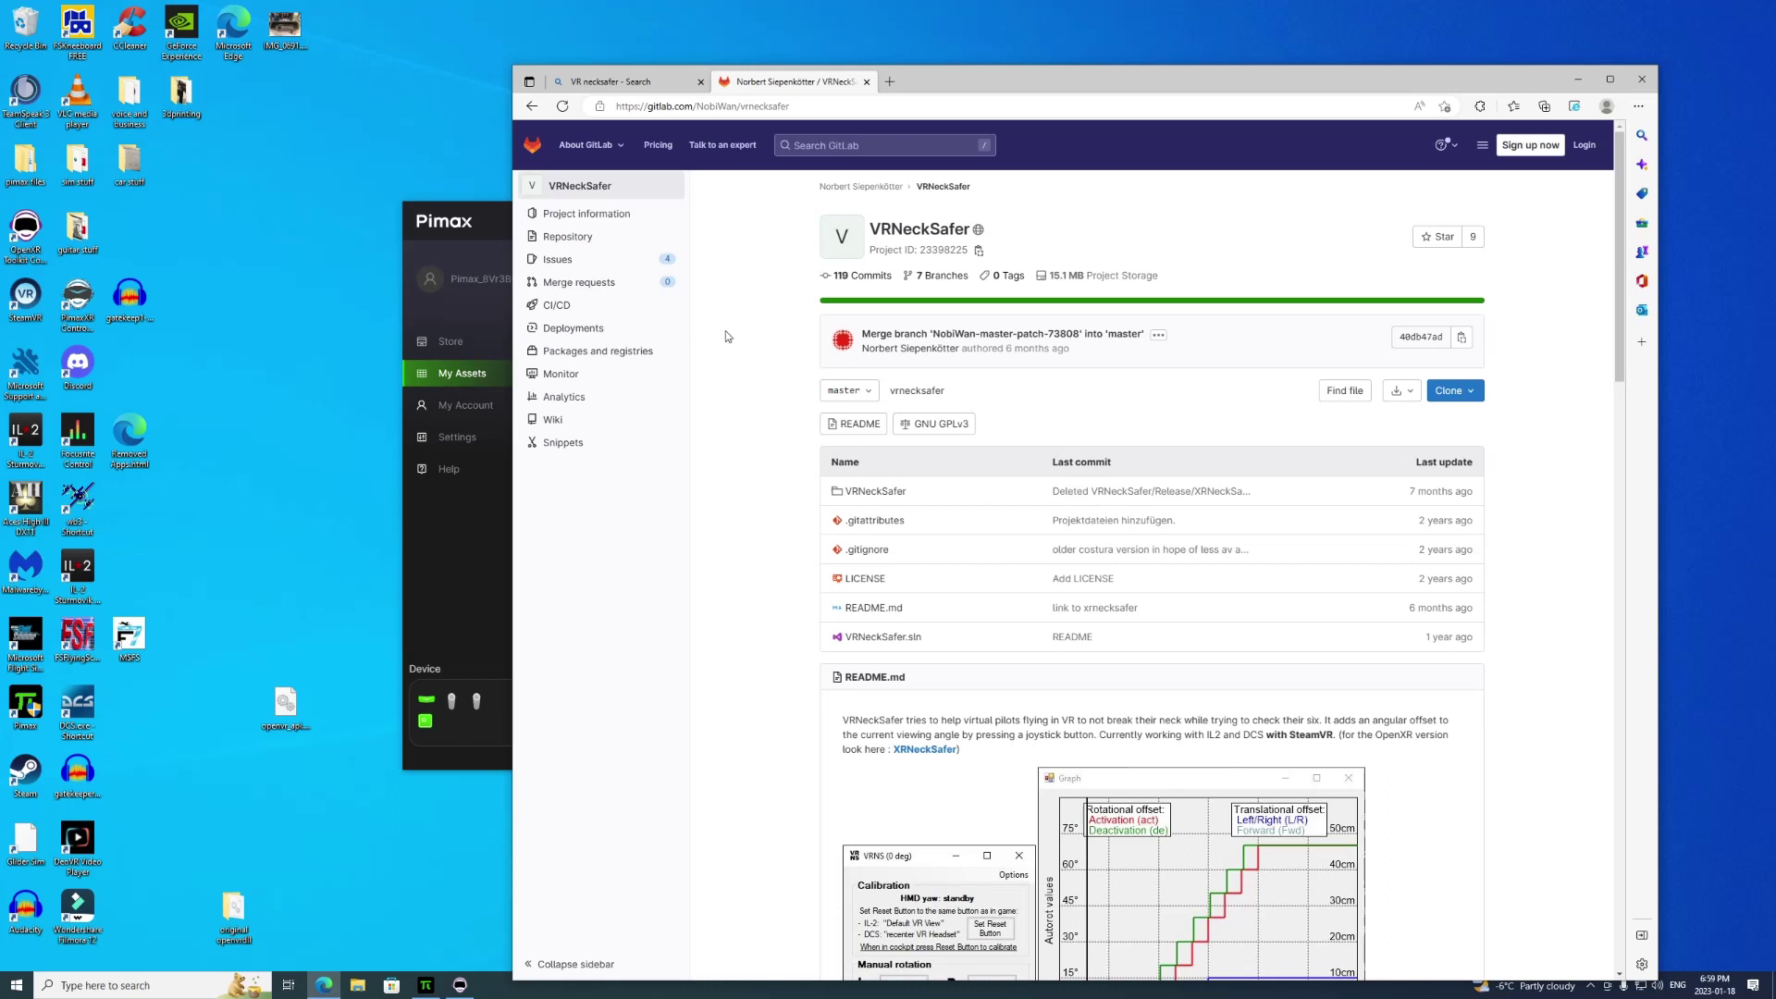
pyautogui.scroll(-1, 727, 336)
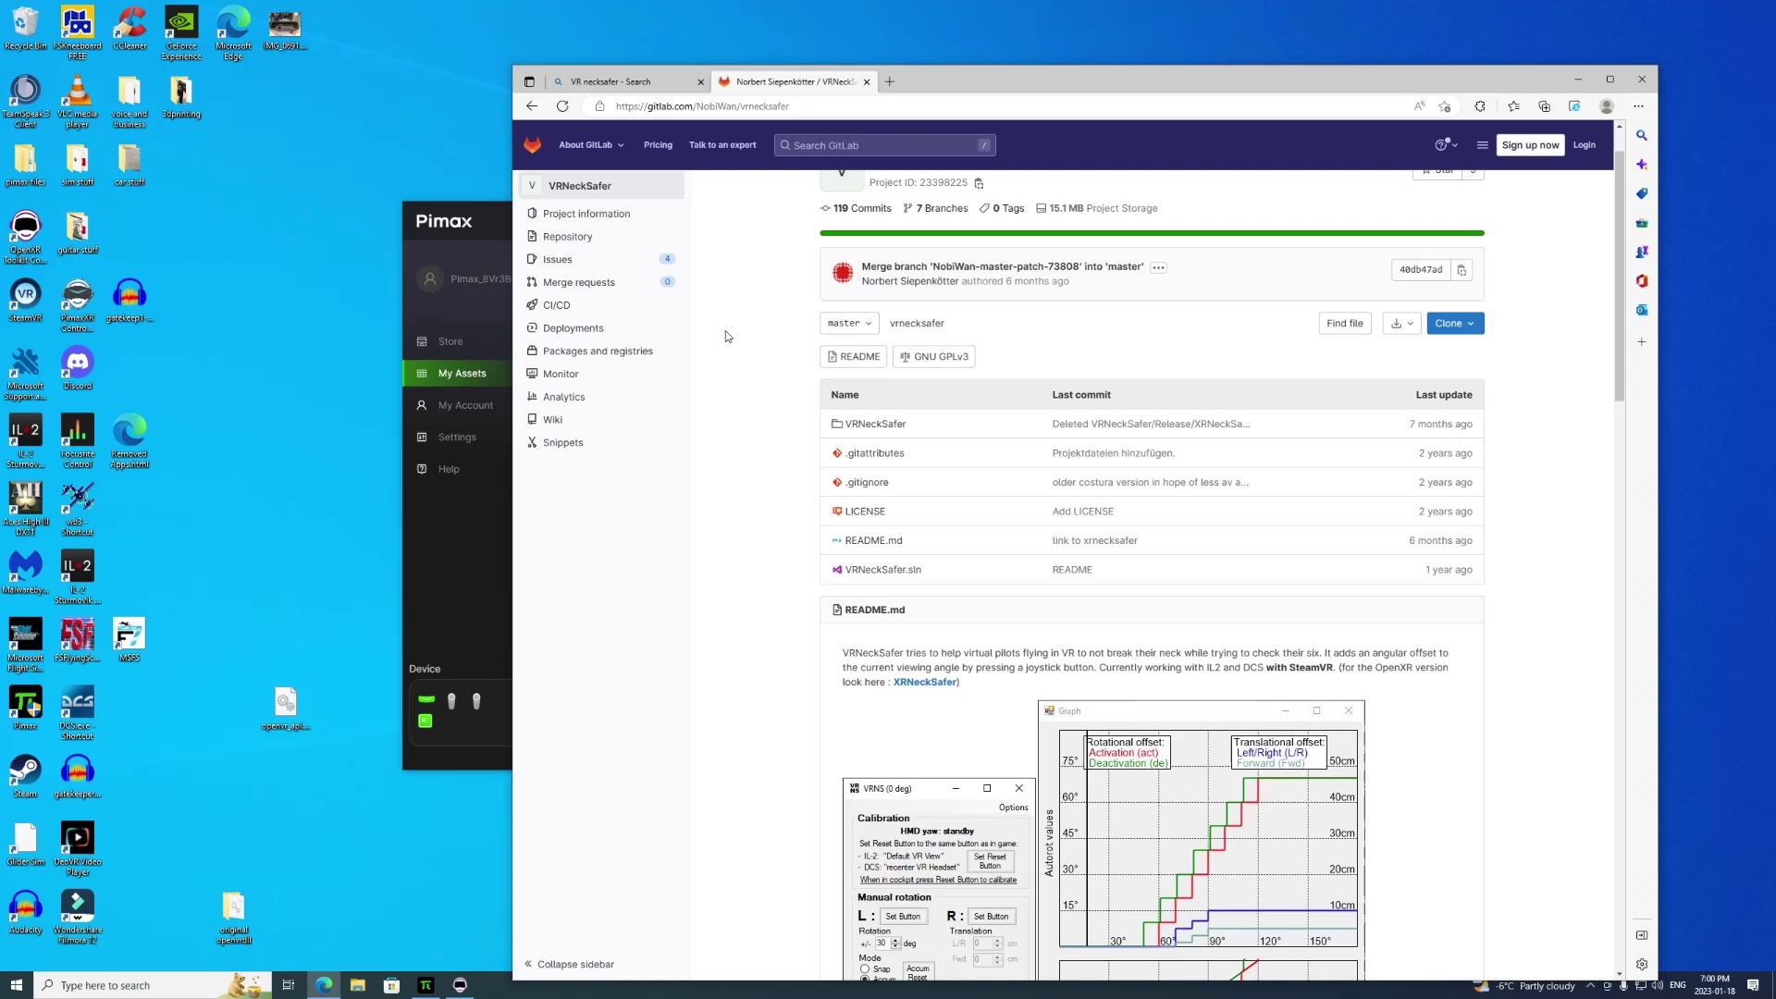
pyautogui.scroll(1, 726, 336)
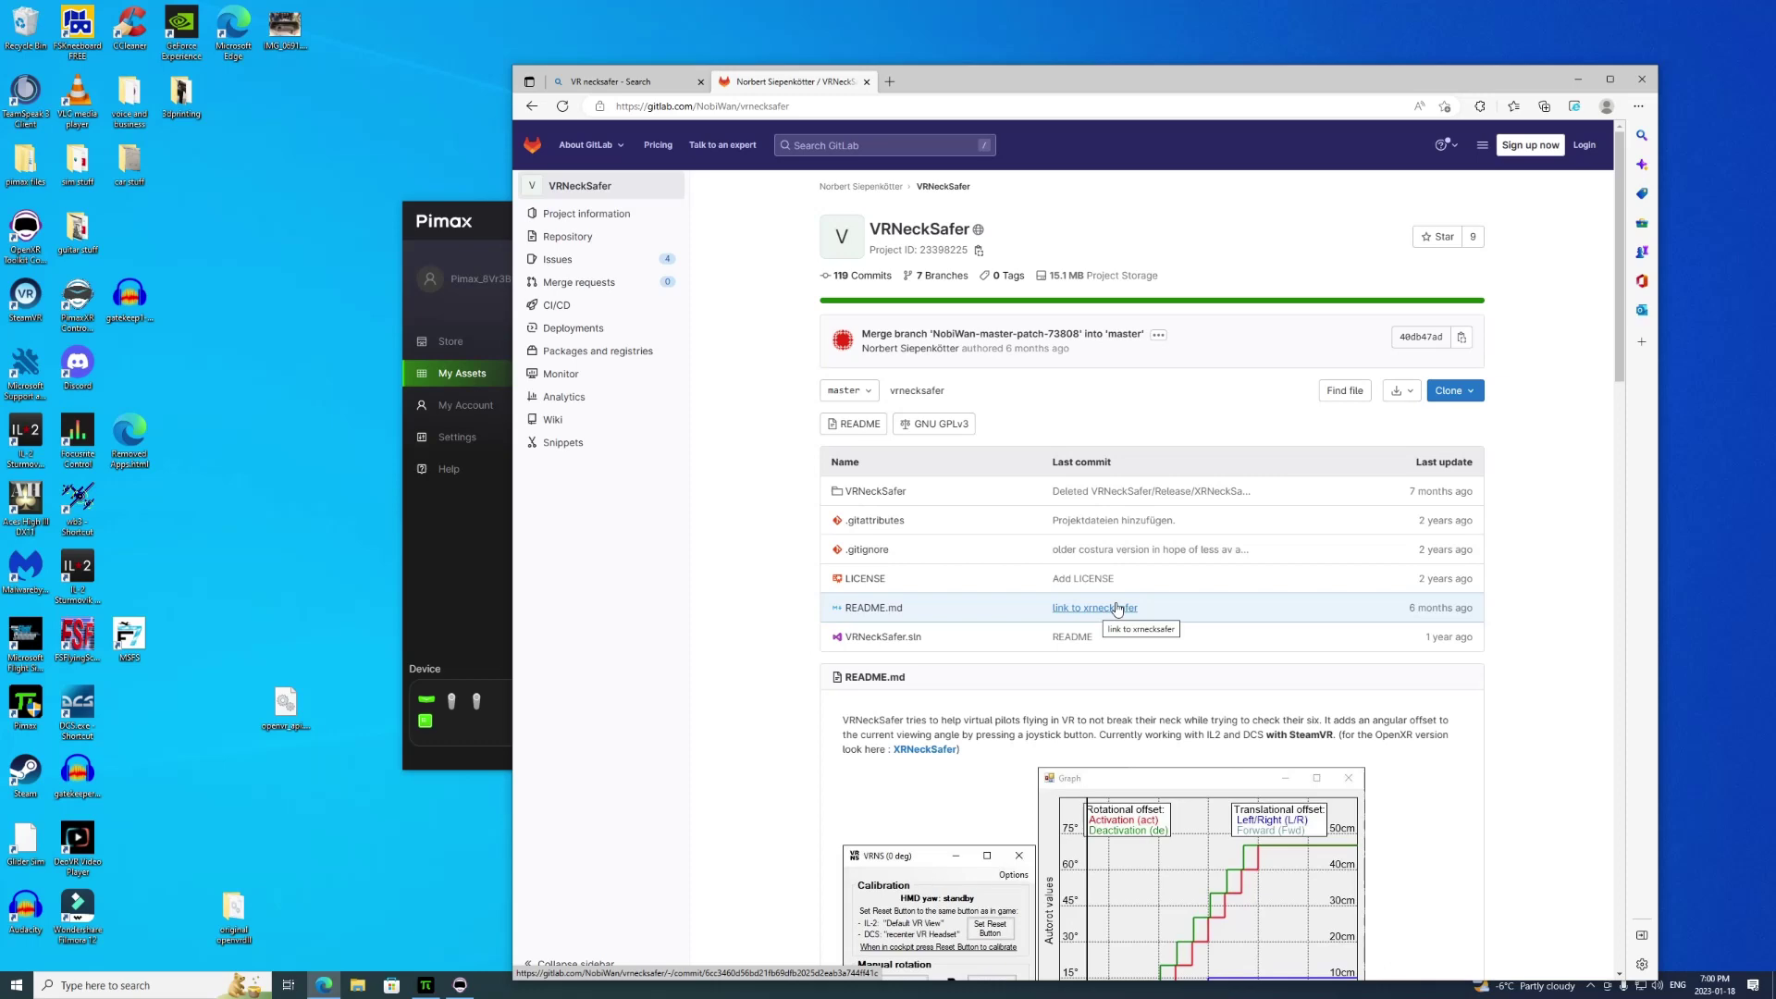
pyautogui.scroll(-3, 622, 613)
pyautogui.scroll(3, 614, 613)
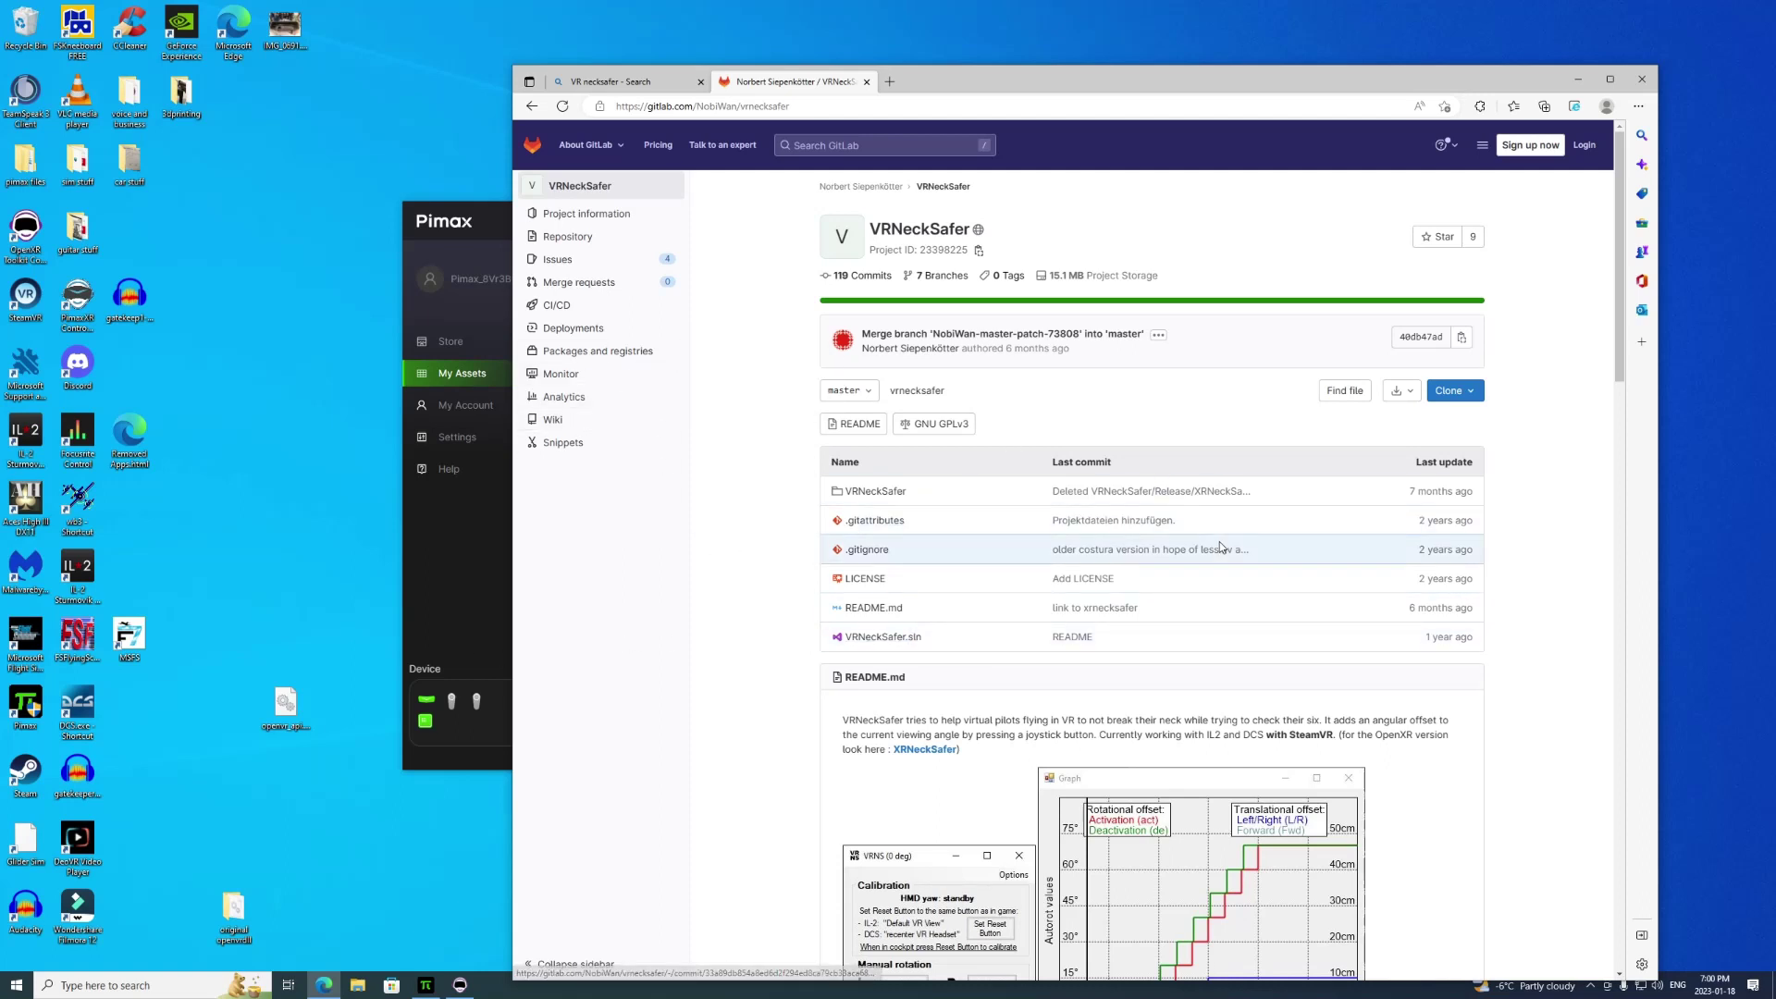
pyautogui.click(867, 82)
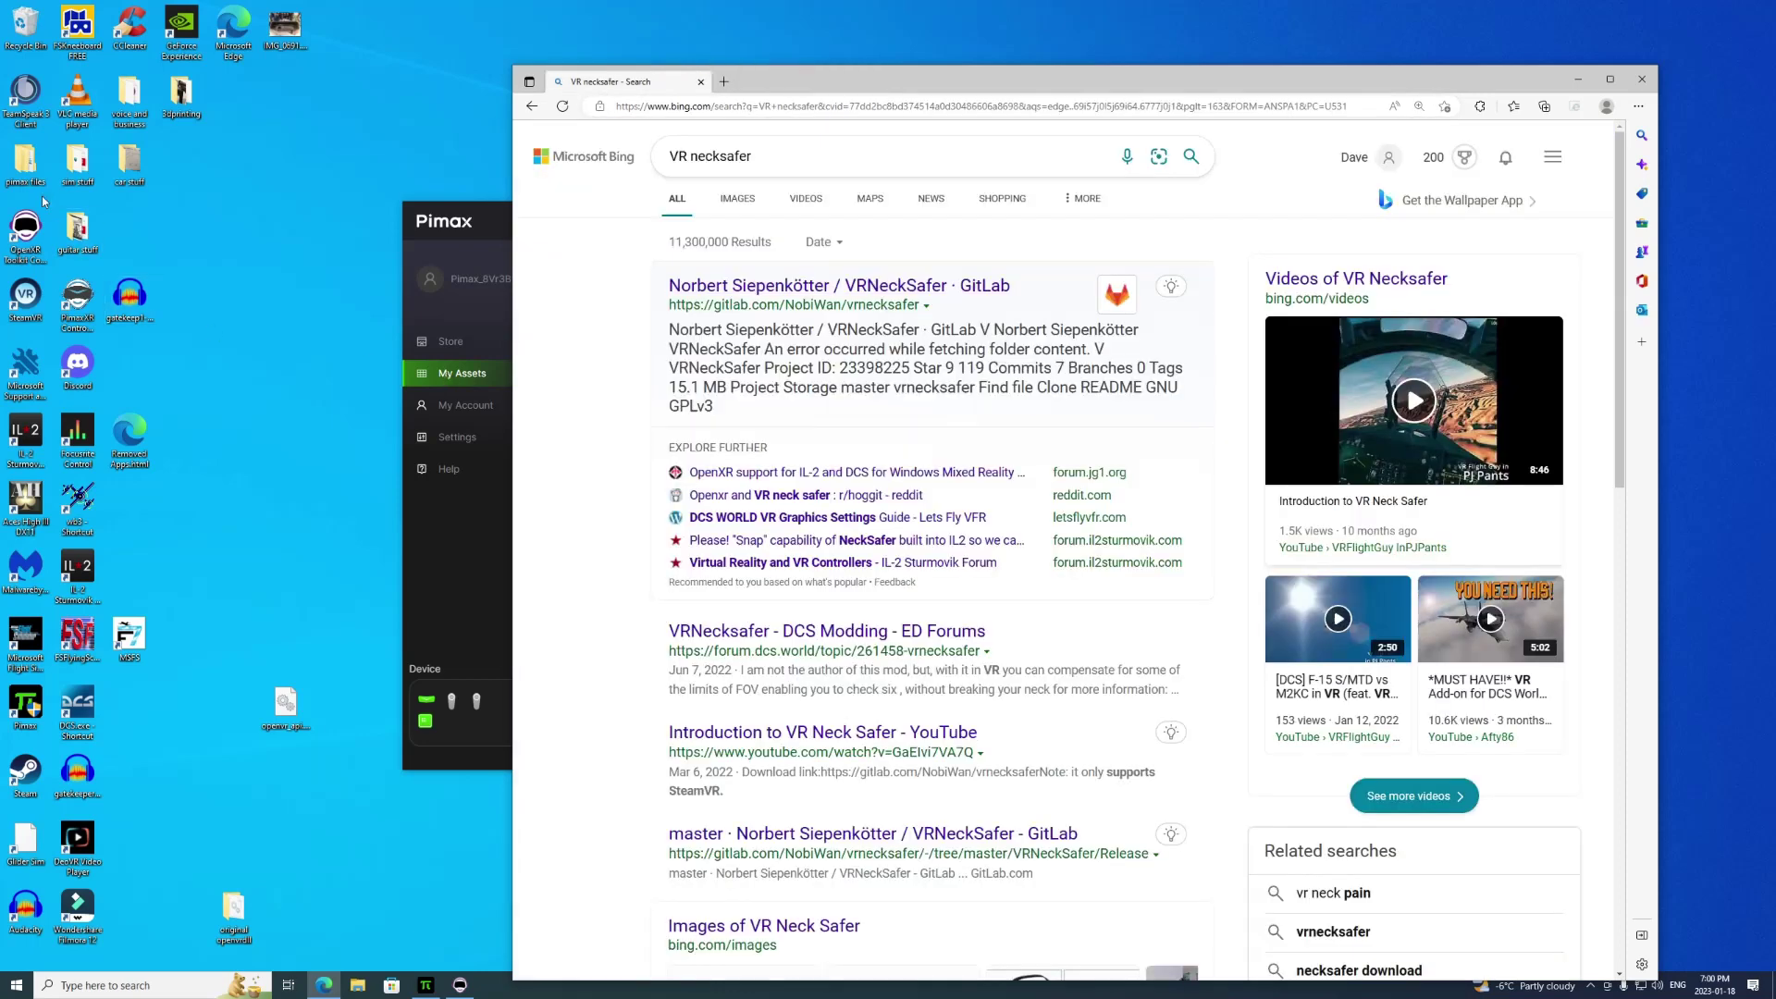
# - Launch XRNeckSaferApp.exe from the XRNeckSaferBeta3 folder under pimax files\XRNeckSafer, and close the folder and browser windows
pyautogui.doubleClick(26, 163)
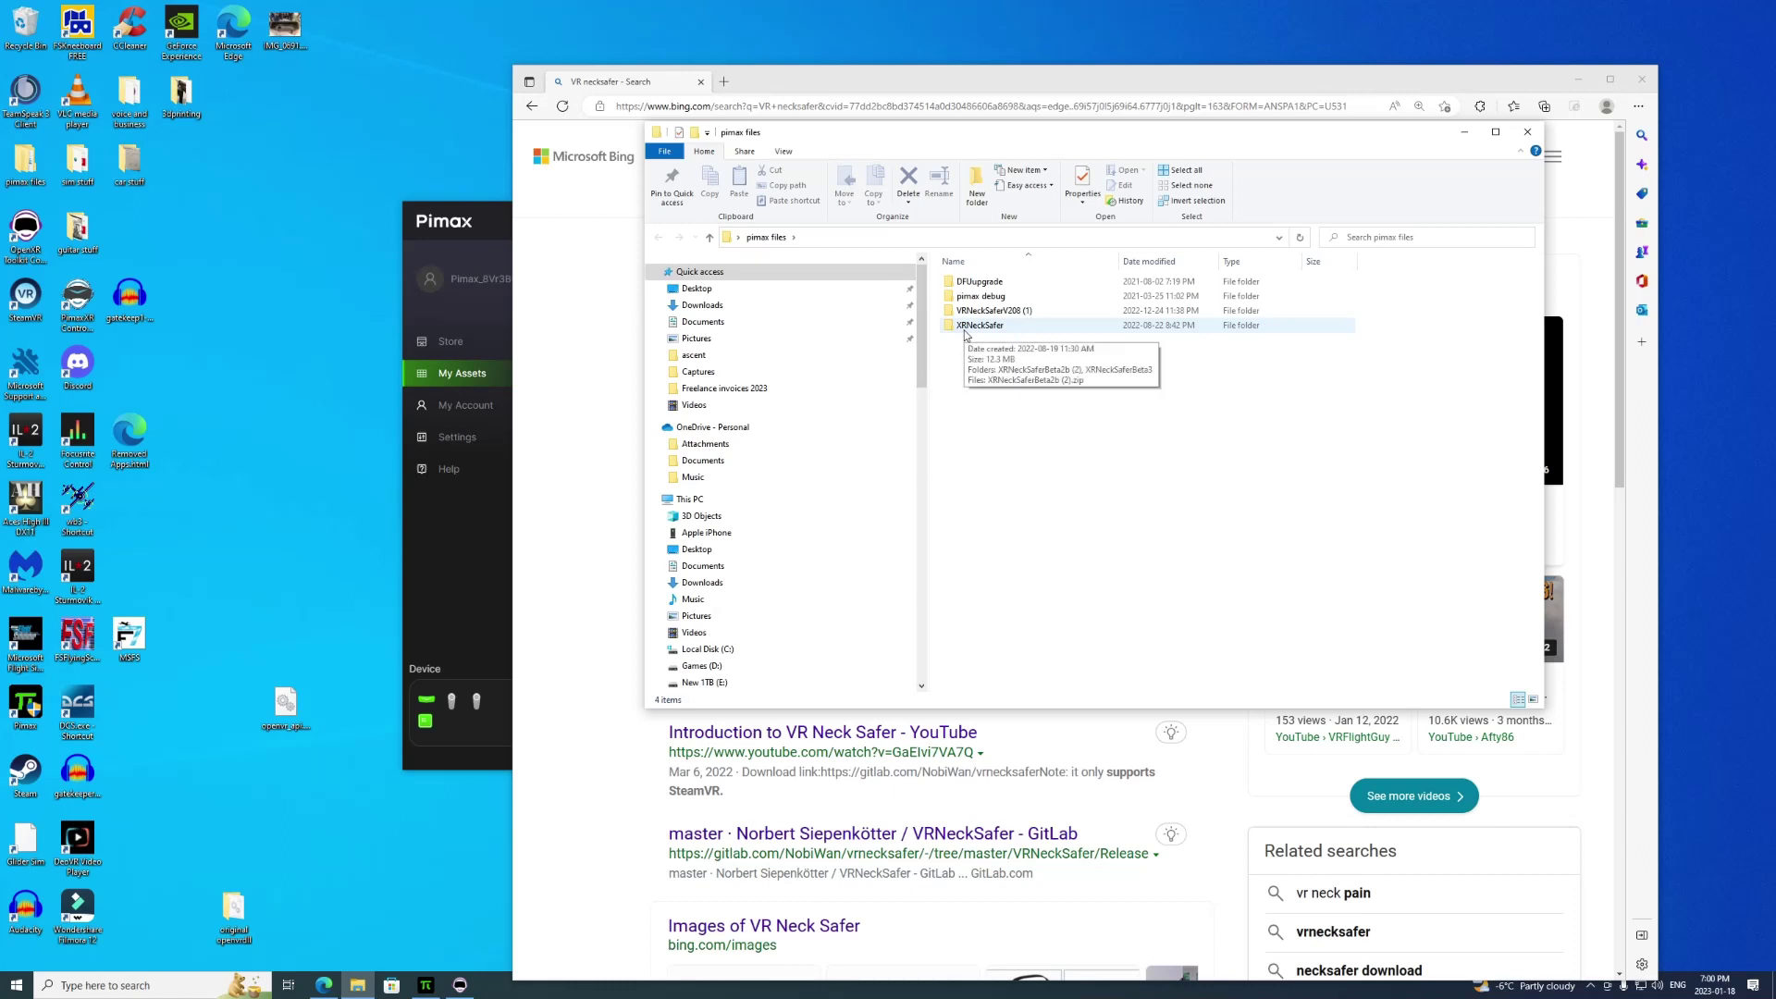
pyautogui.click(445, 560)
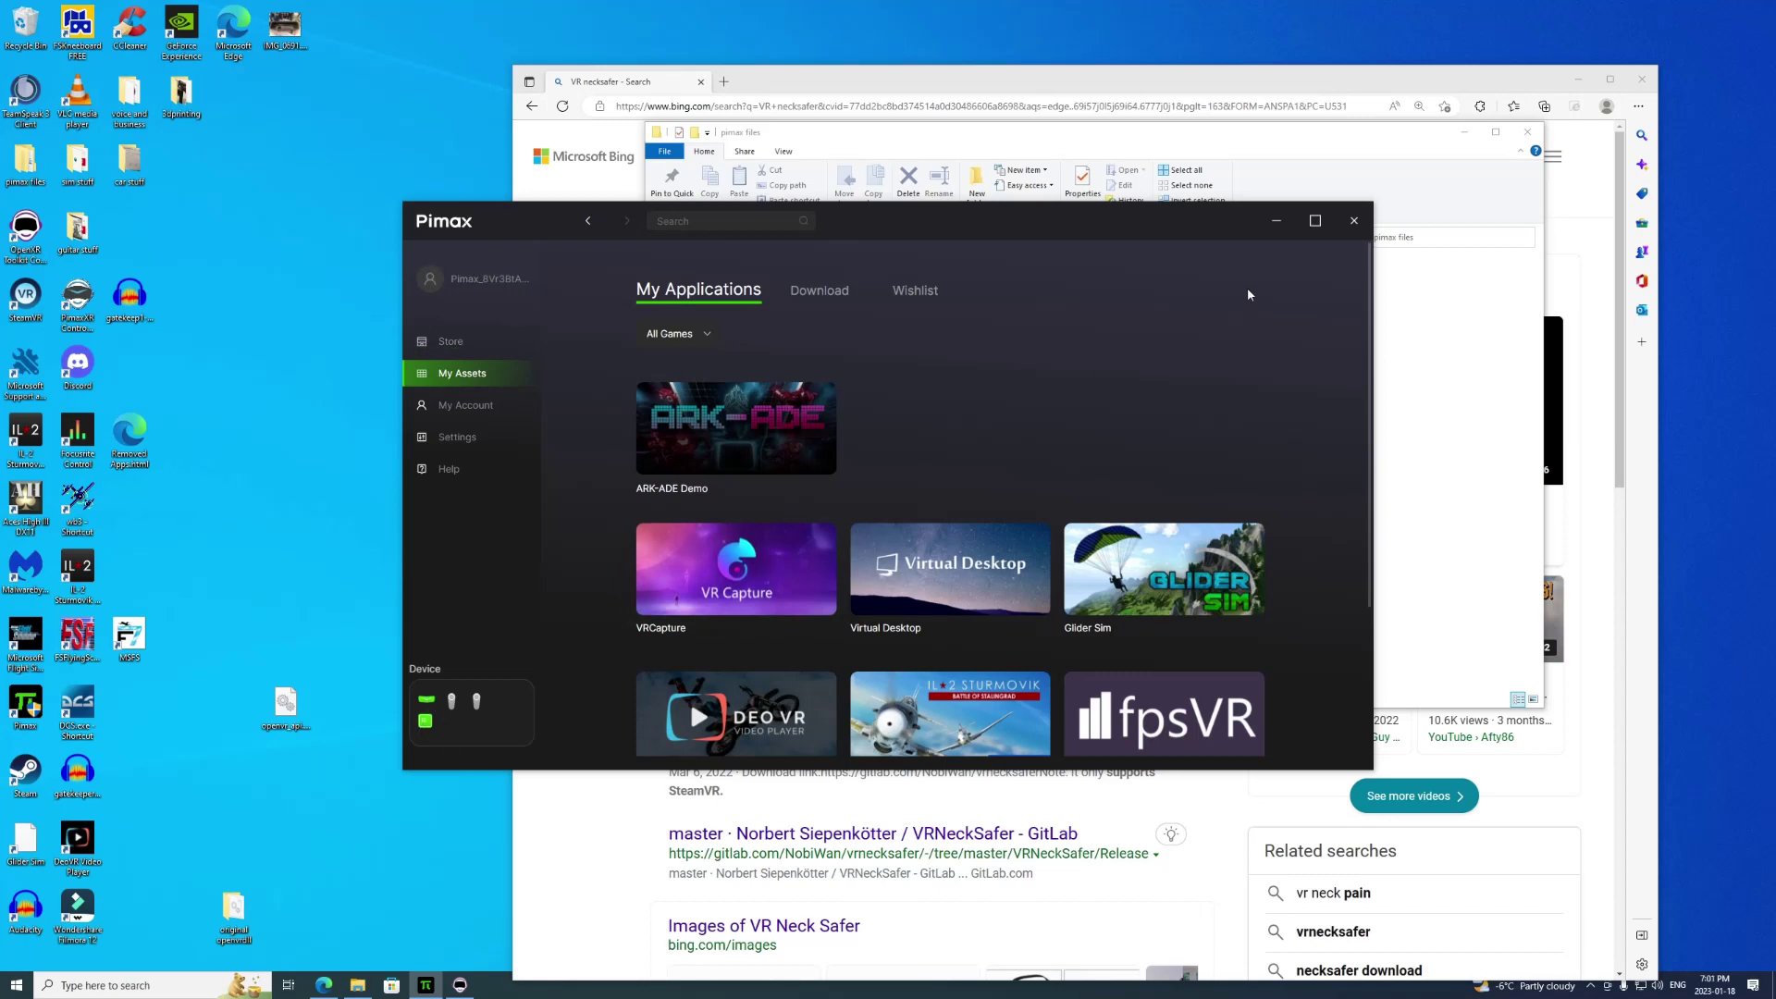
pyautogui.click(1278, 224)
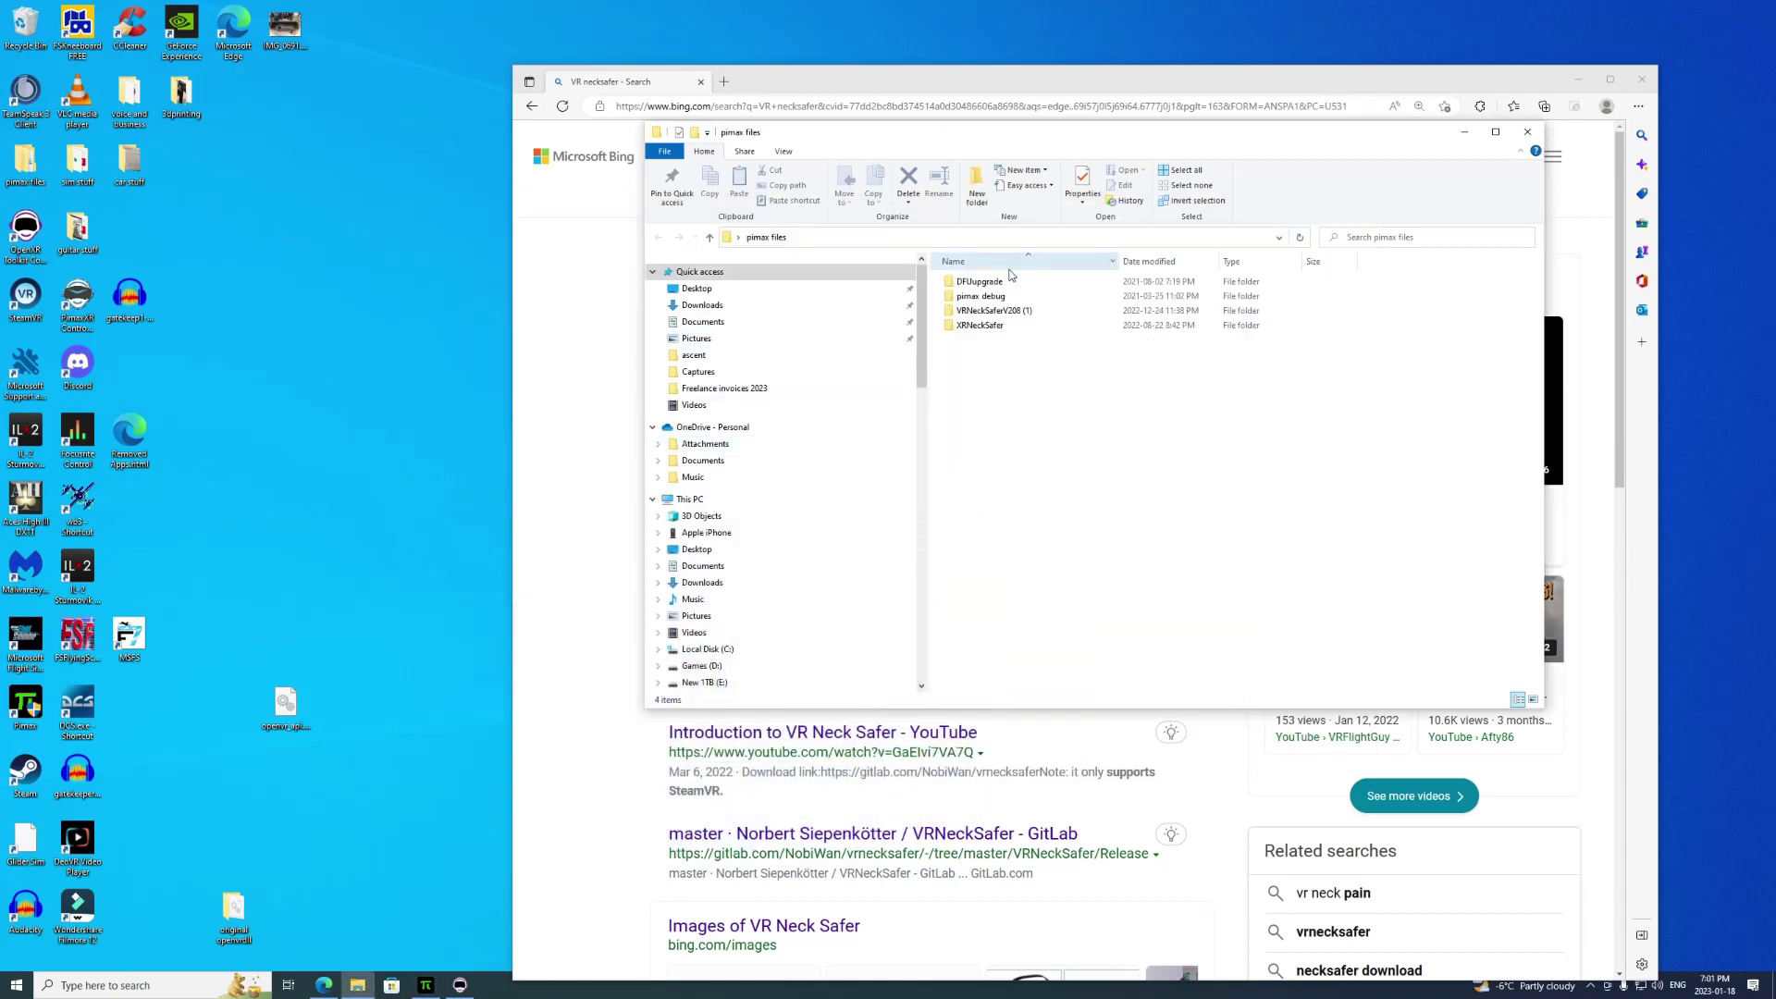
pyautogui.doubleClick(973, 325)
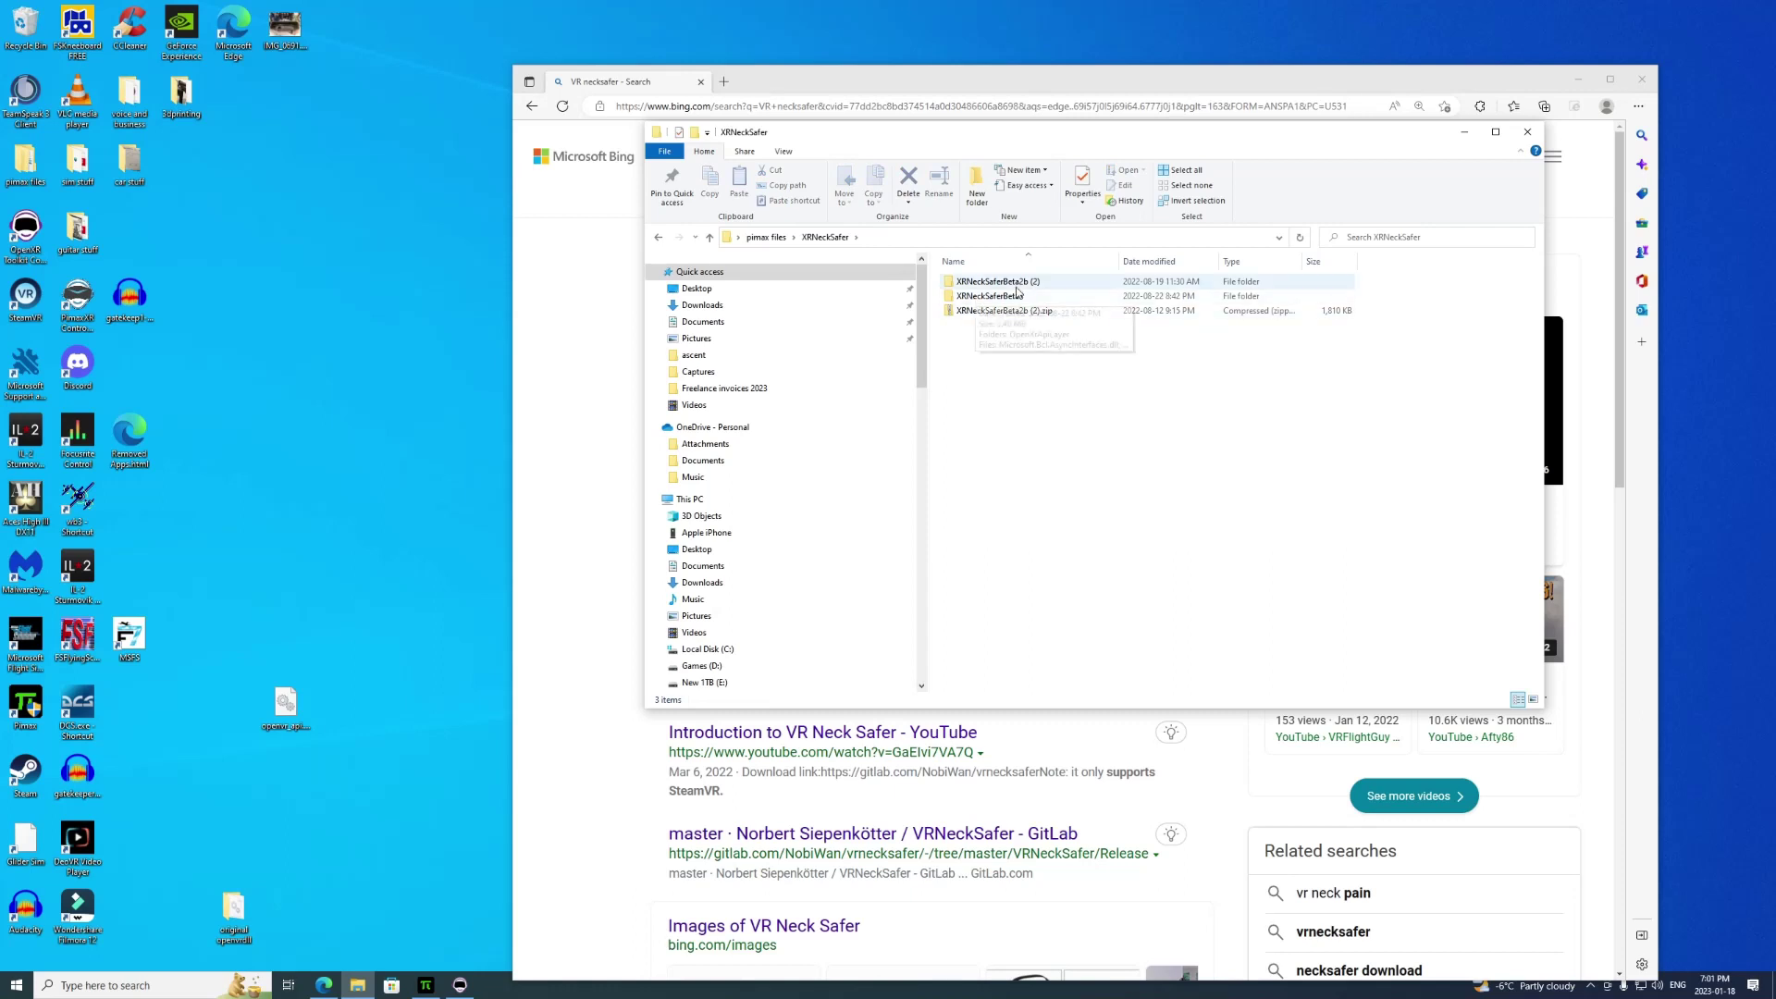
pyautogui.doubleClick(997, 298)
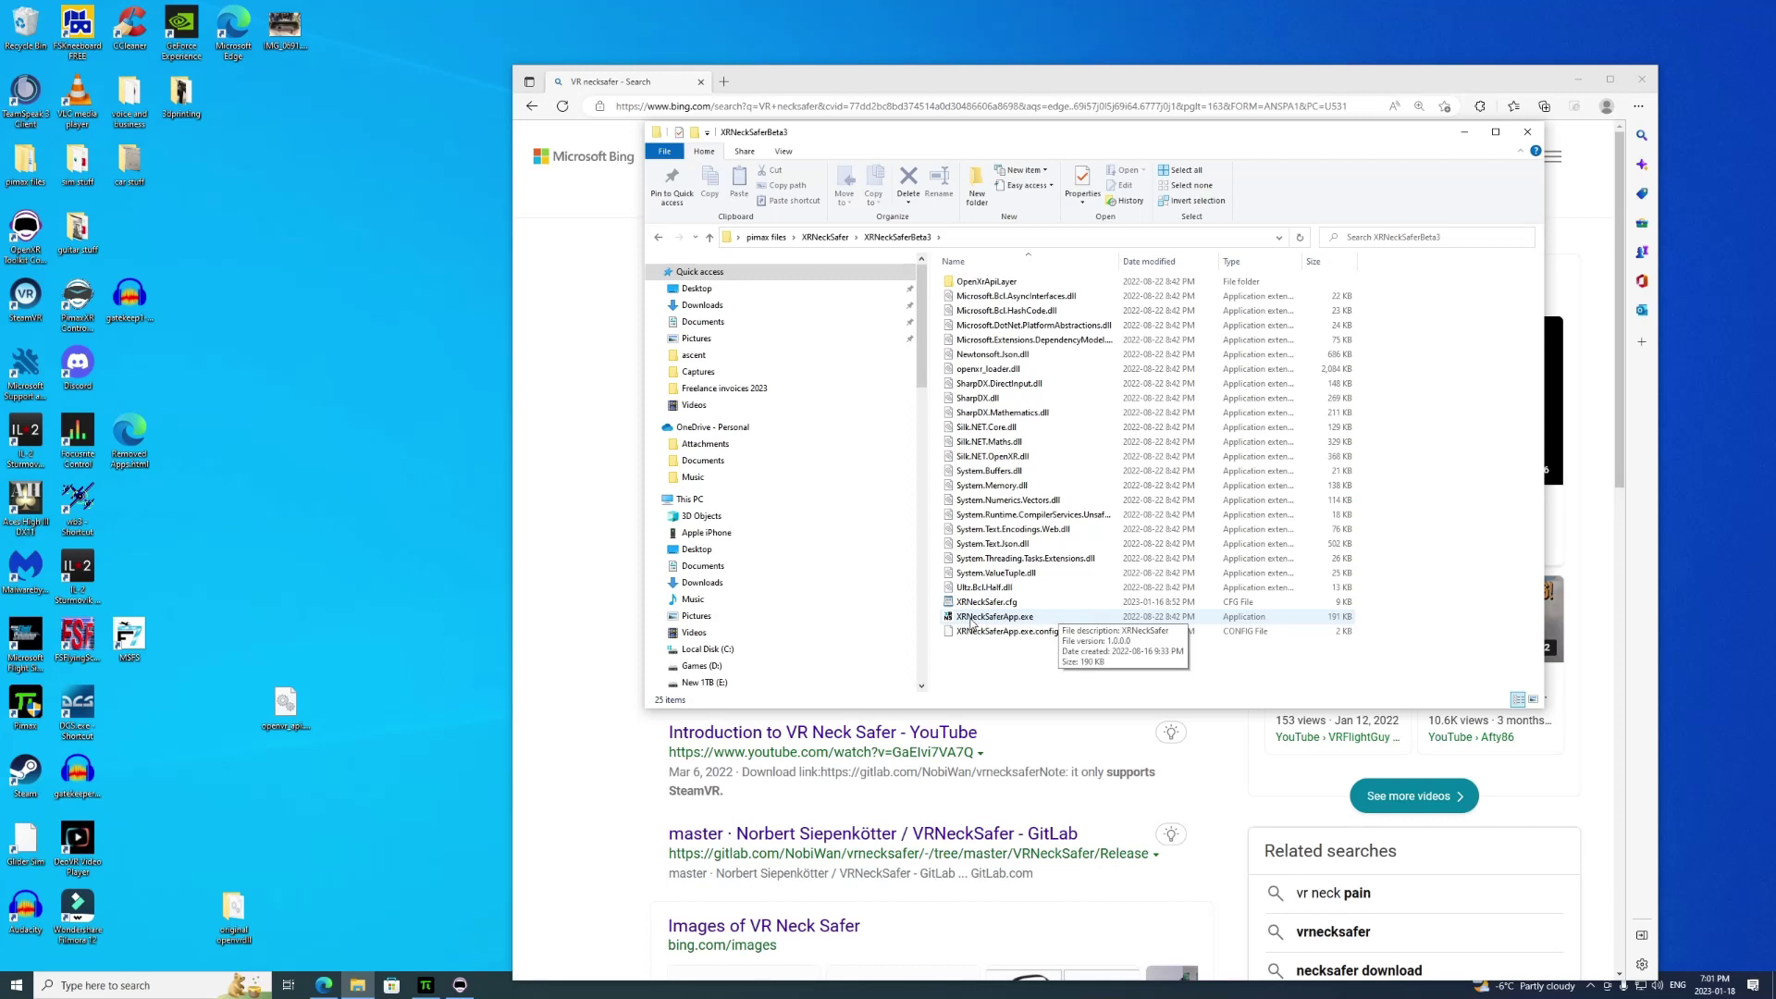
pyautogui.click(973, 622)
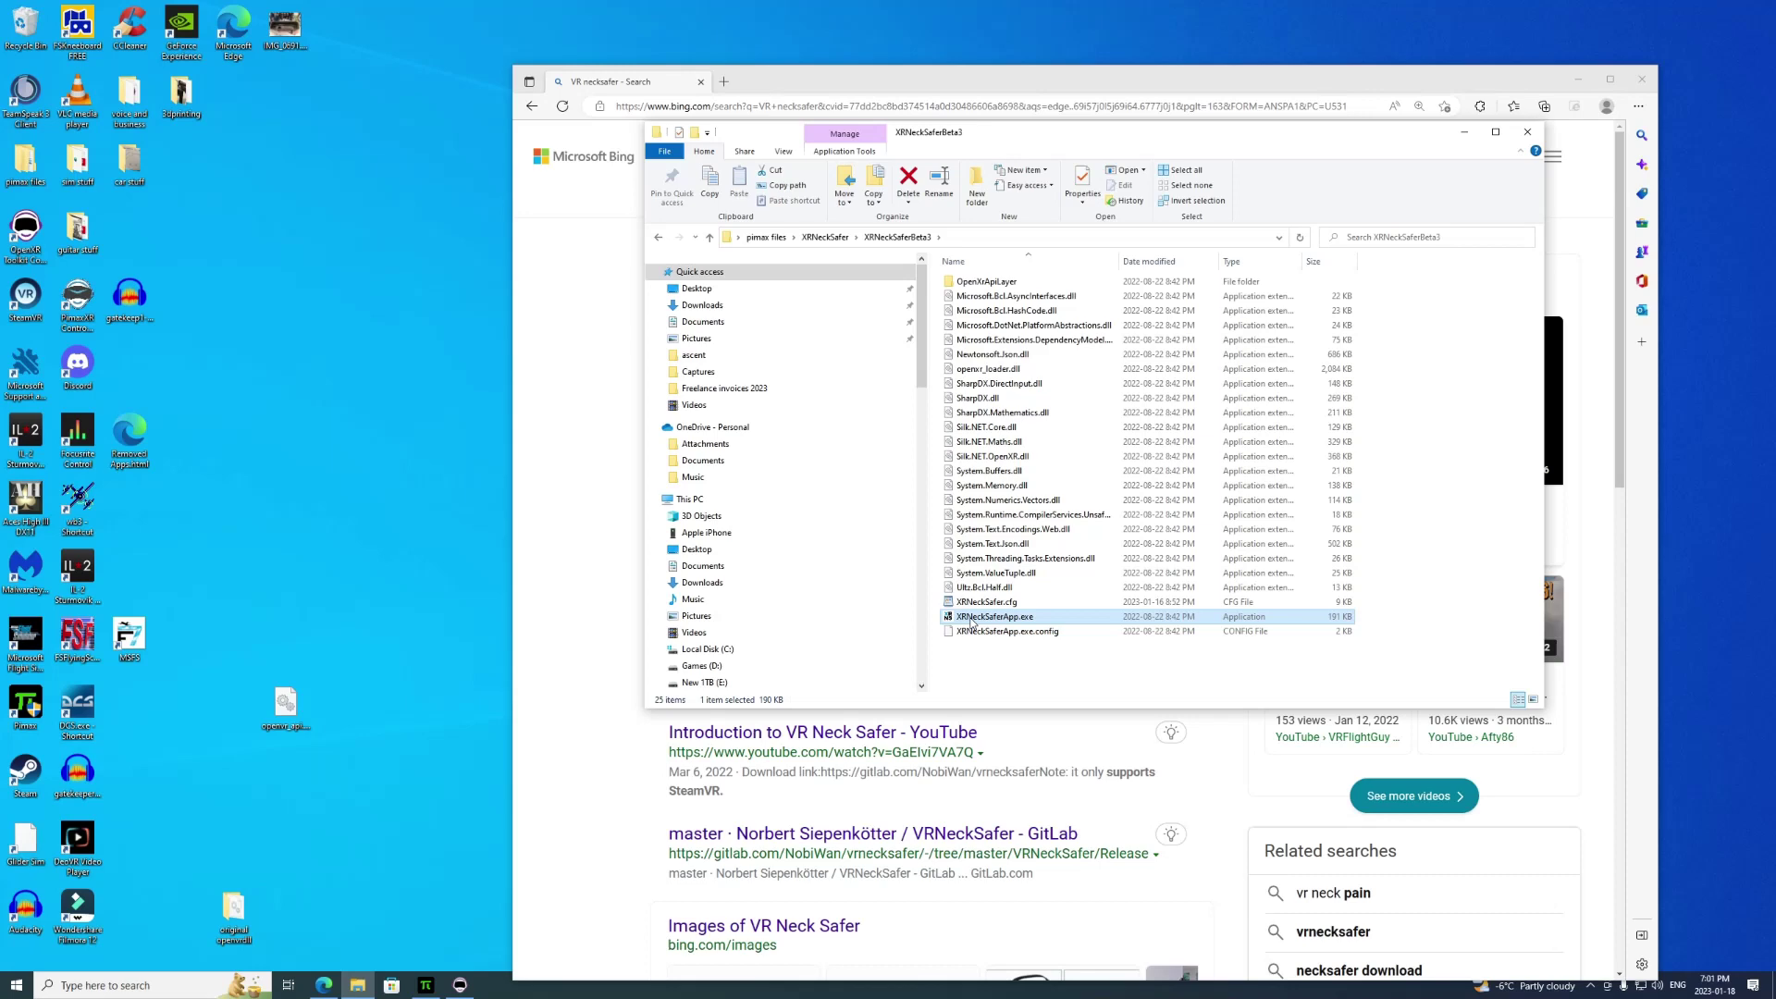
pyautogui.doubleClick(973, 620)
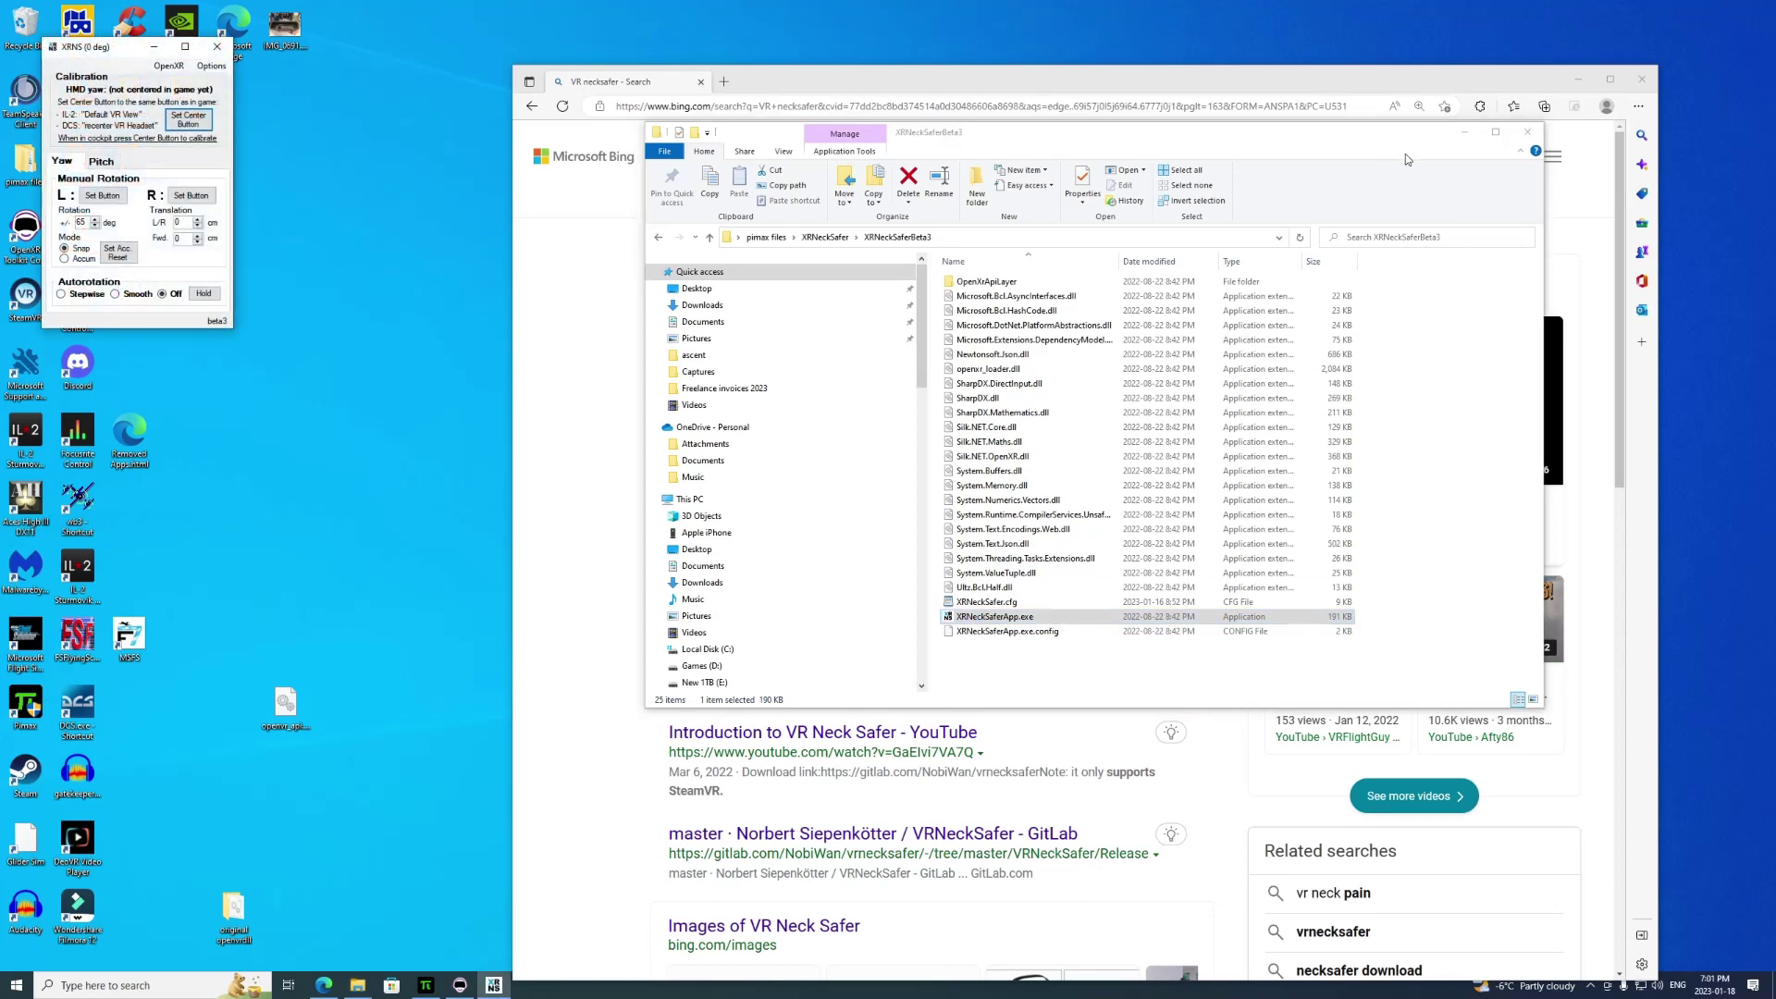
pyautogui.click(1527, 131)
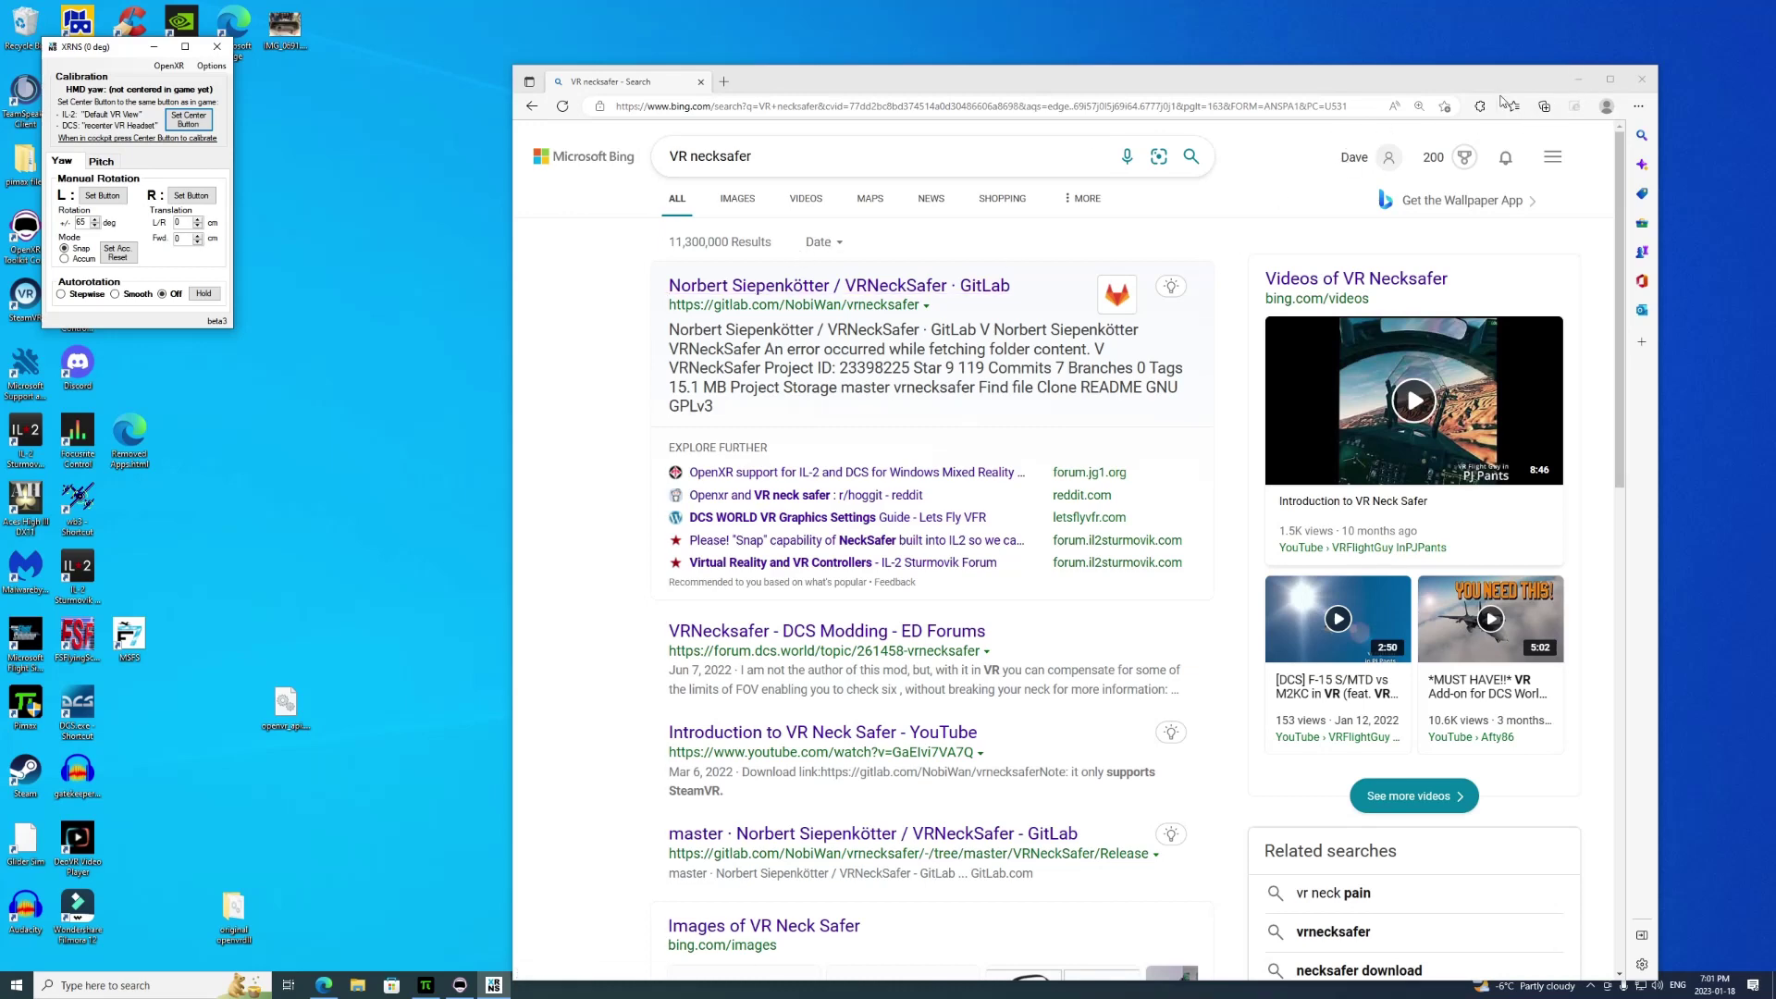
pyautogui.click(700, 83)
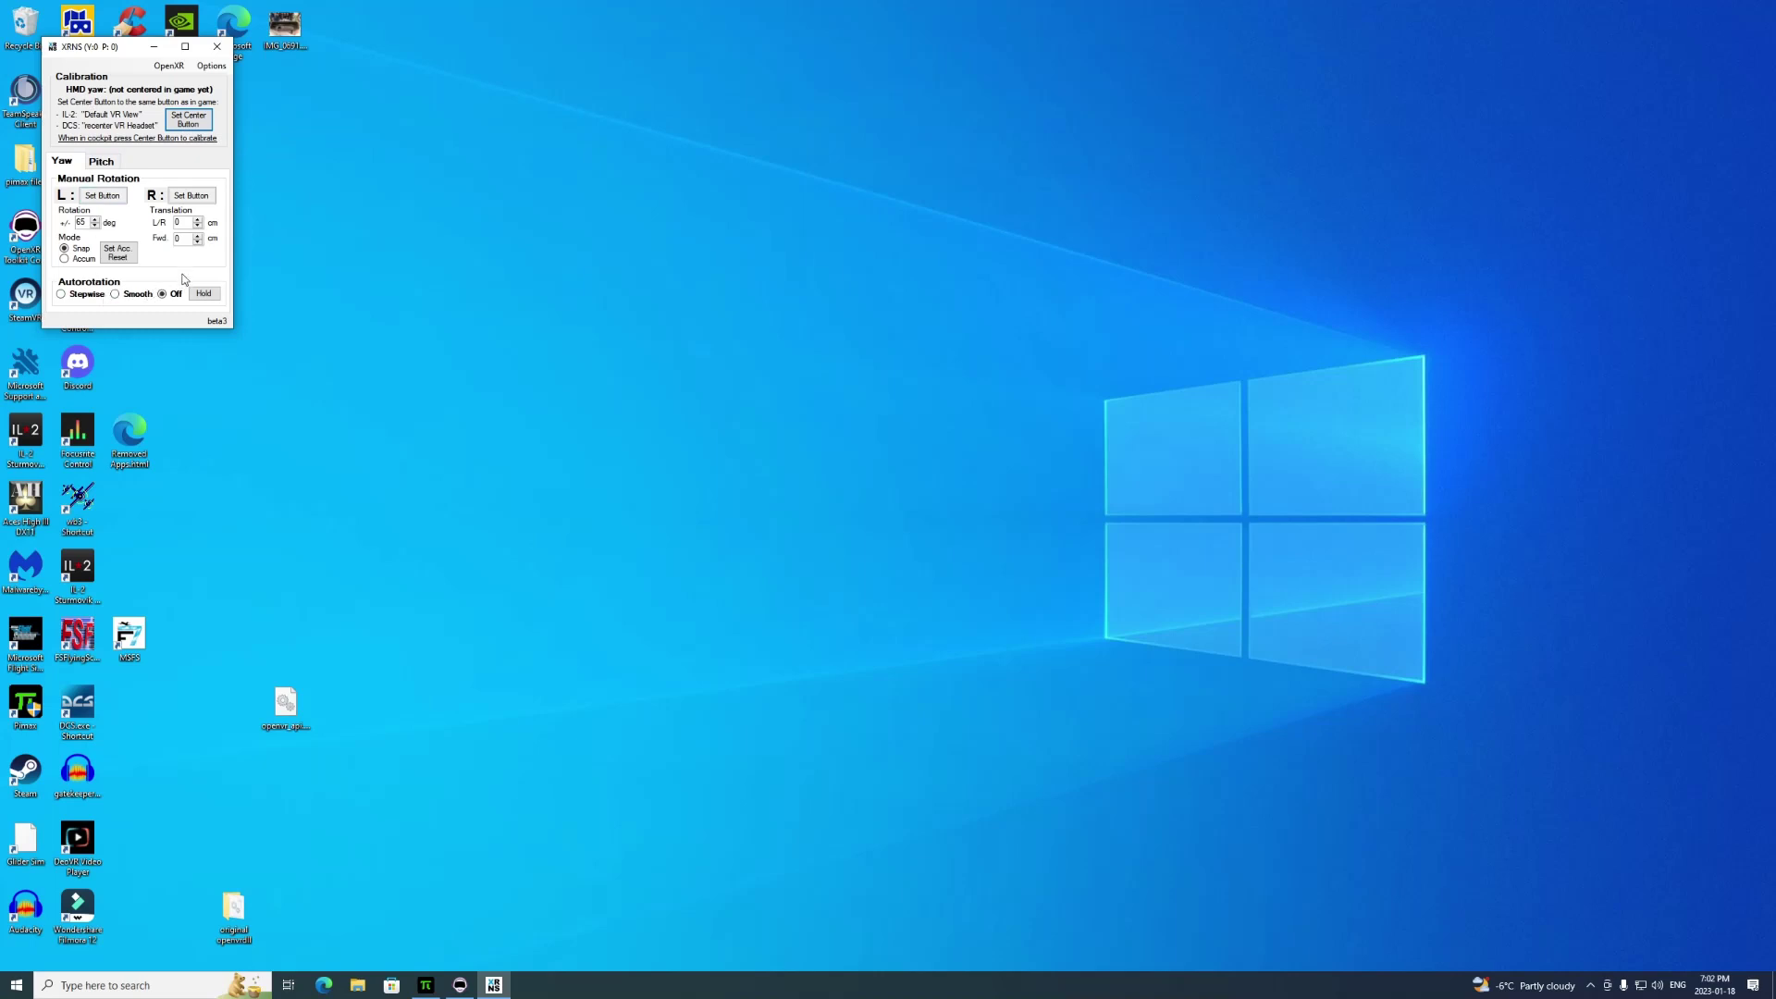
# - Assign the left manual rotation to a scanned button on the VKBsim Gunfighter joystick and accept the assignment
pyautogui.click(101, 196)
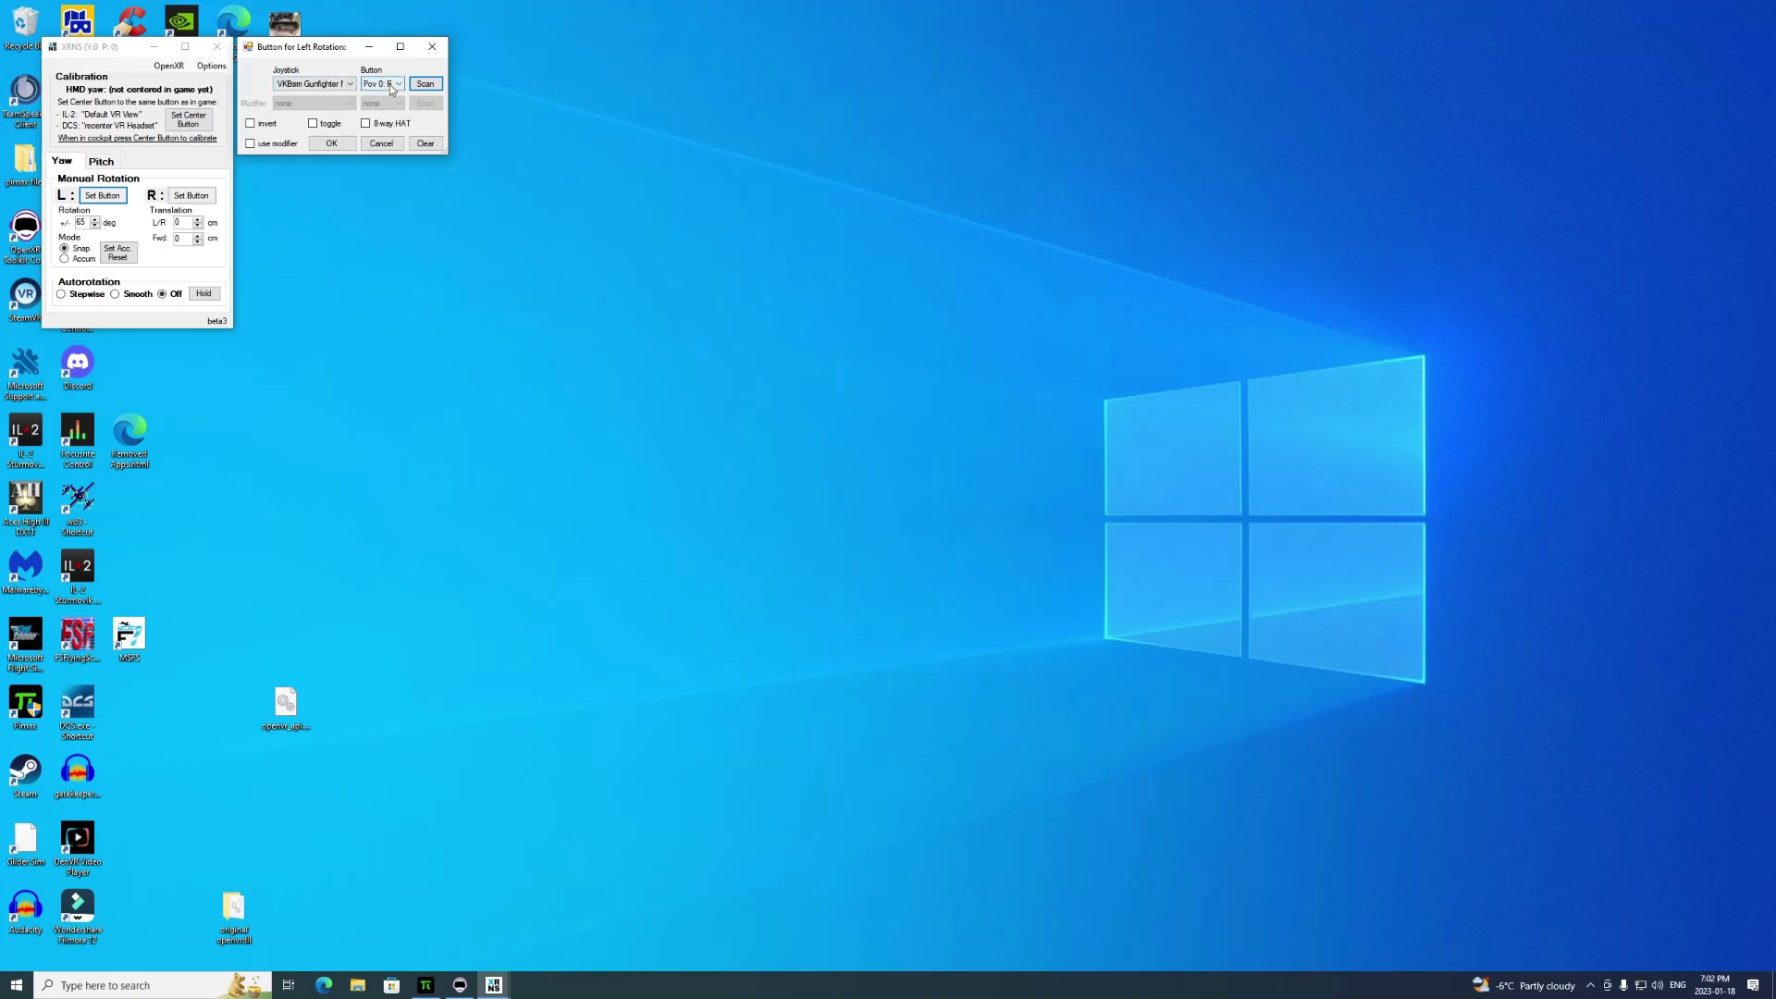
pyautogui.click(427, 85)
pyautogui.click(302, 84)
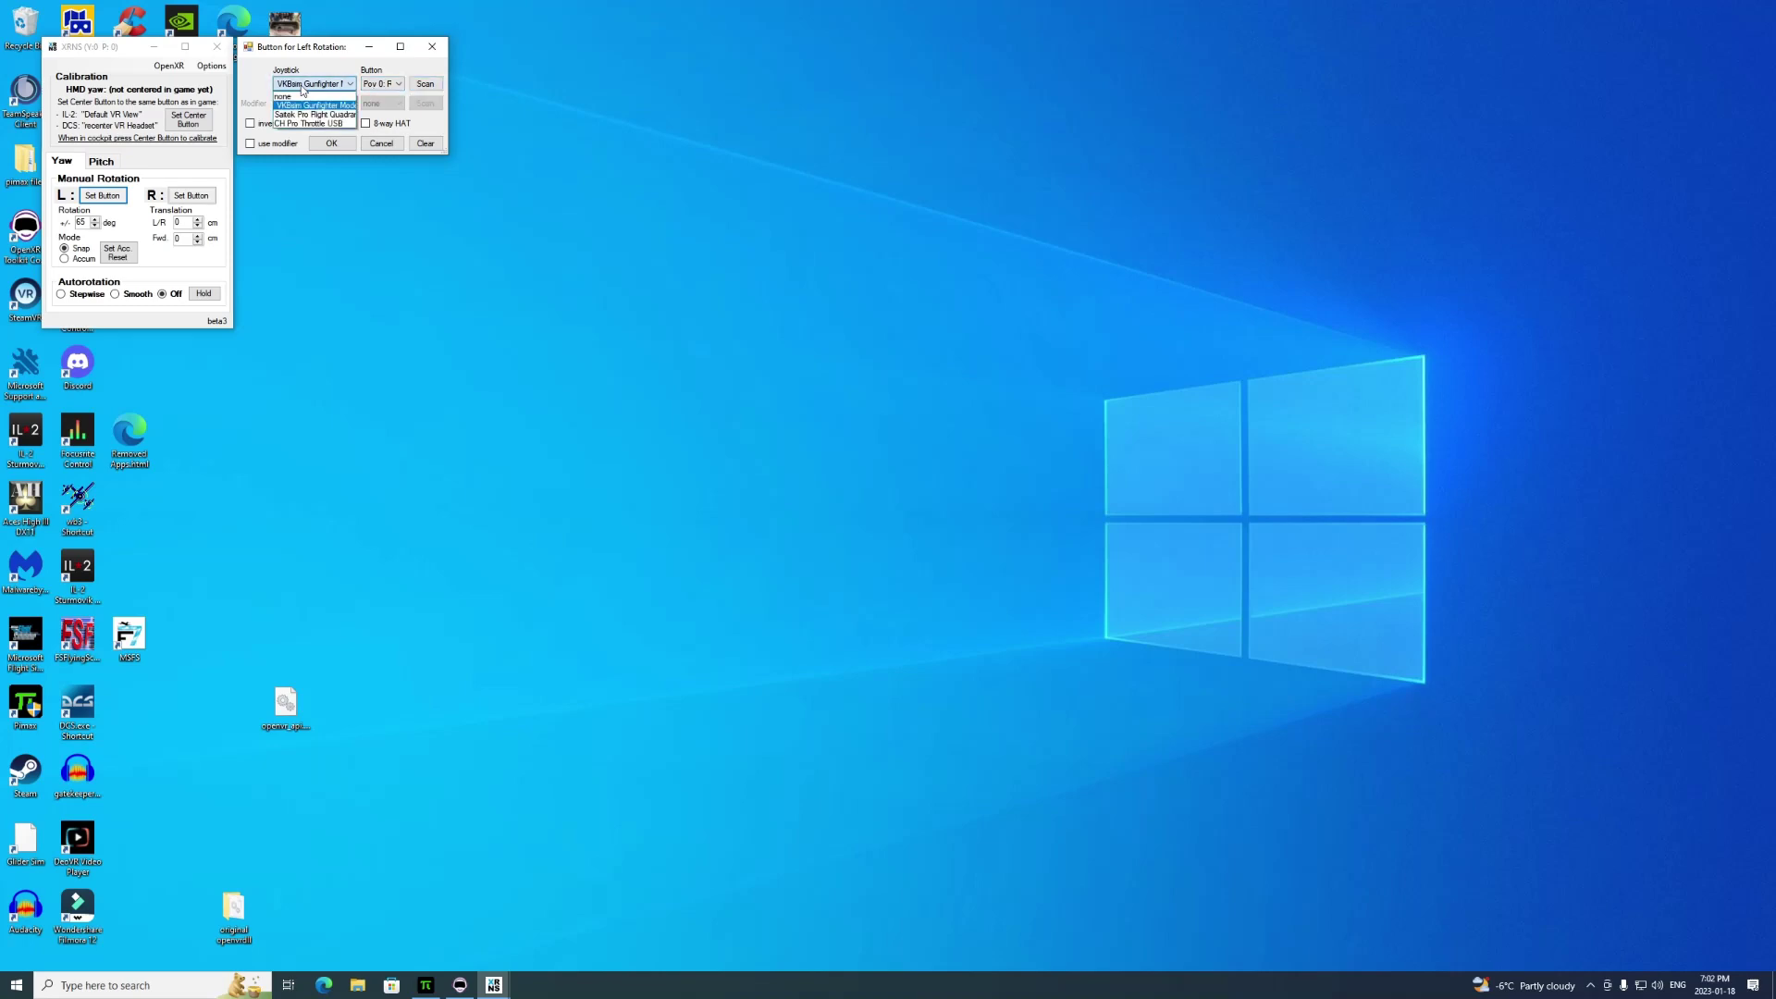
pyautogui.click(304, 106)
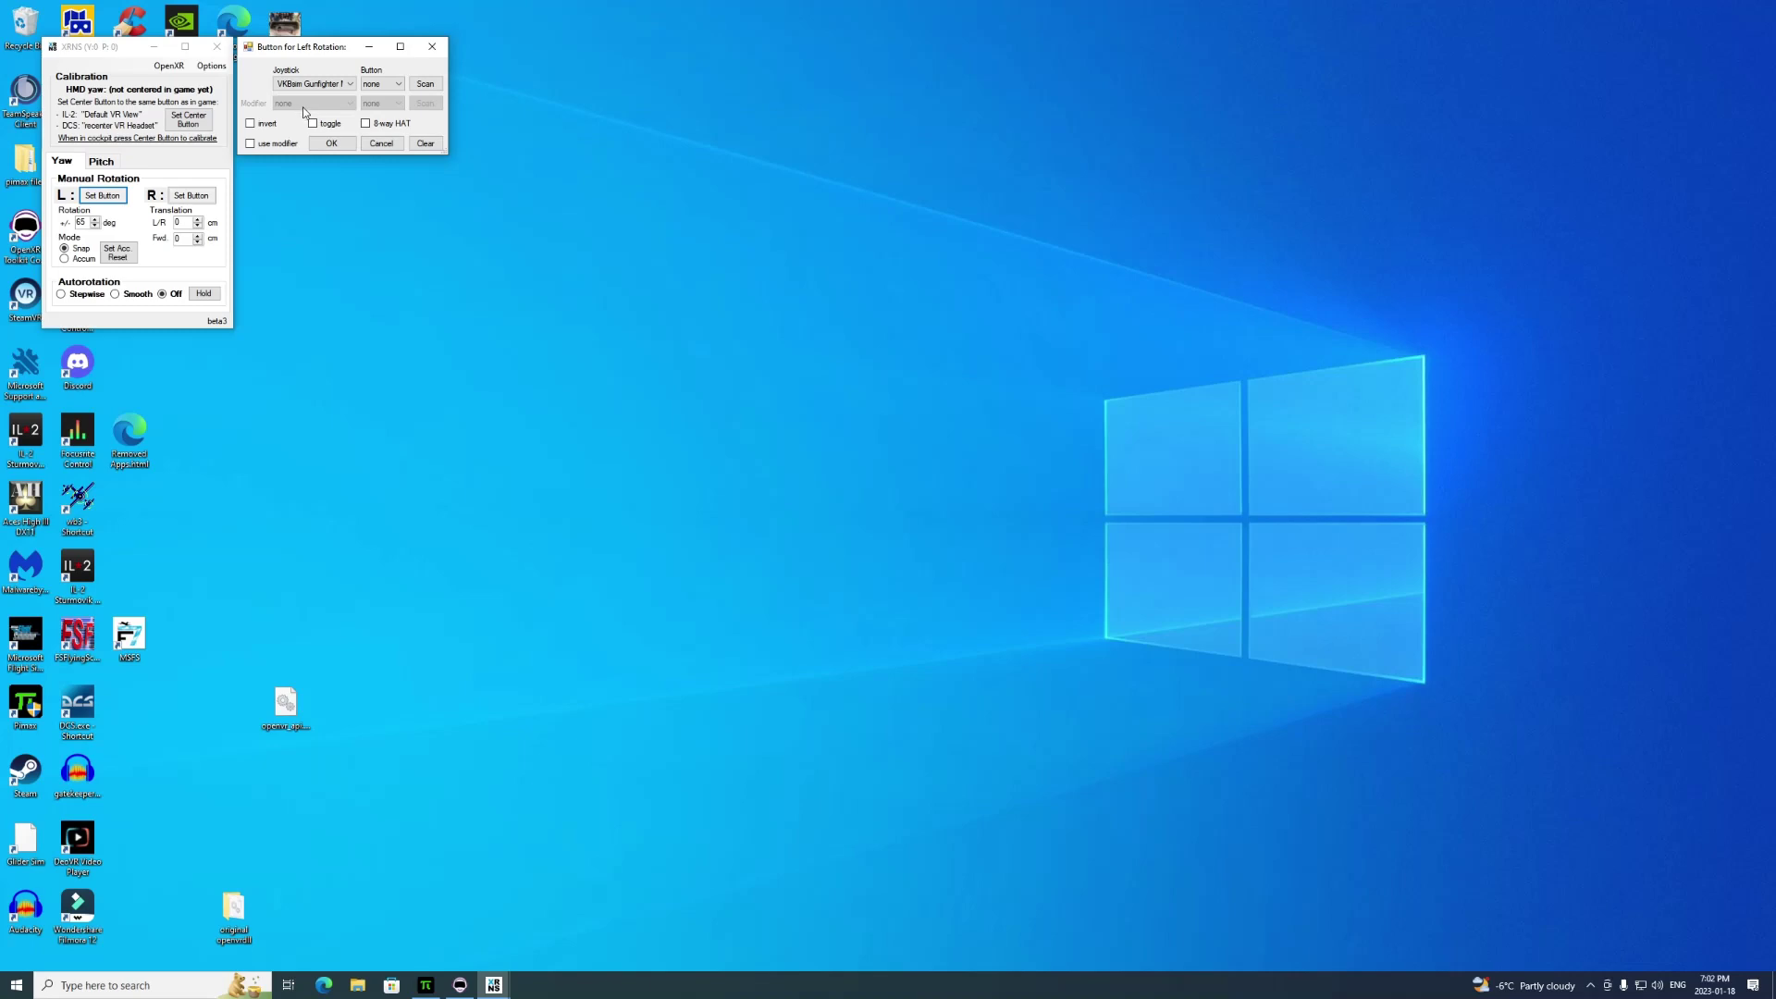
pyautogui.click(435, 86)
pyautogui.click(332, 146)
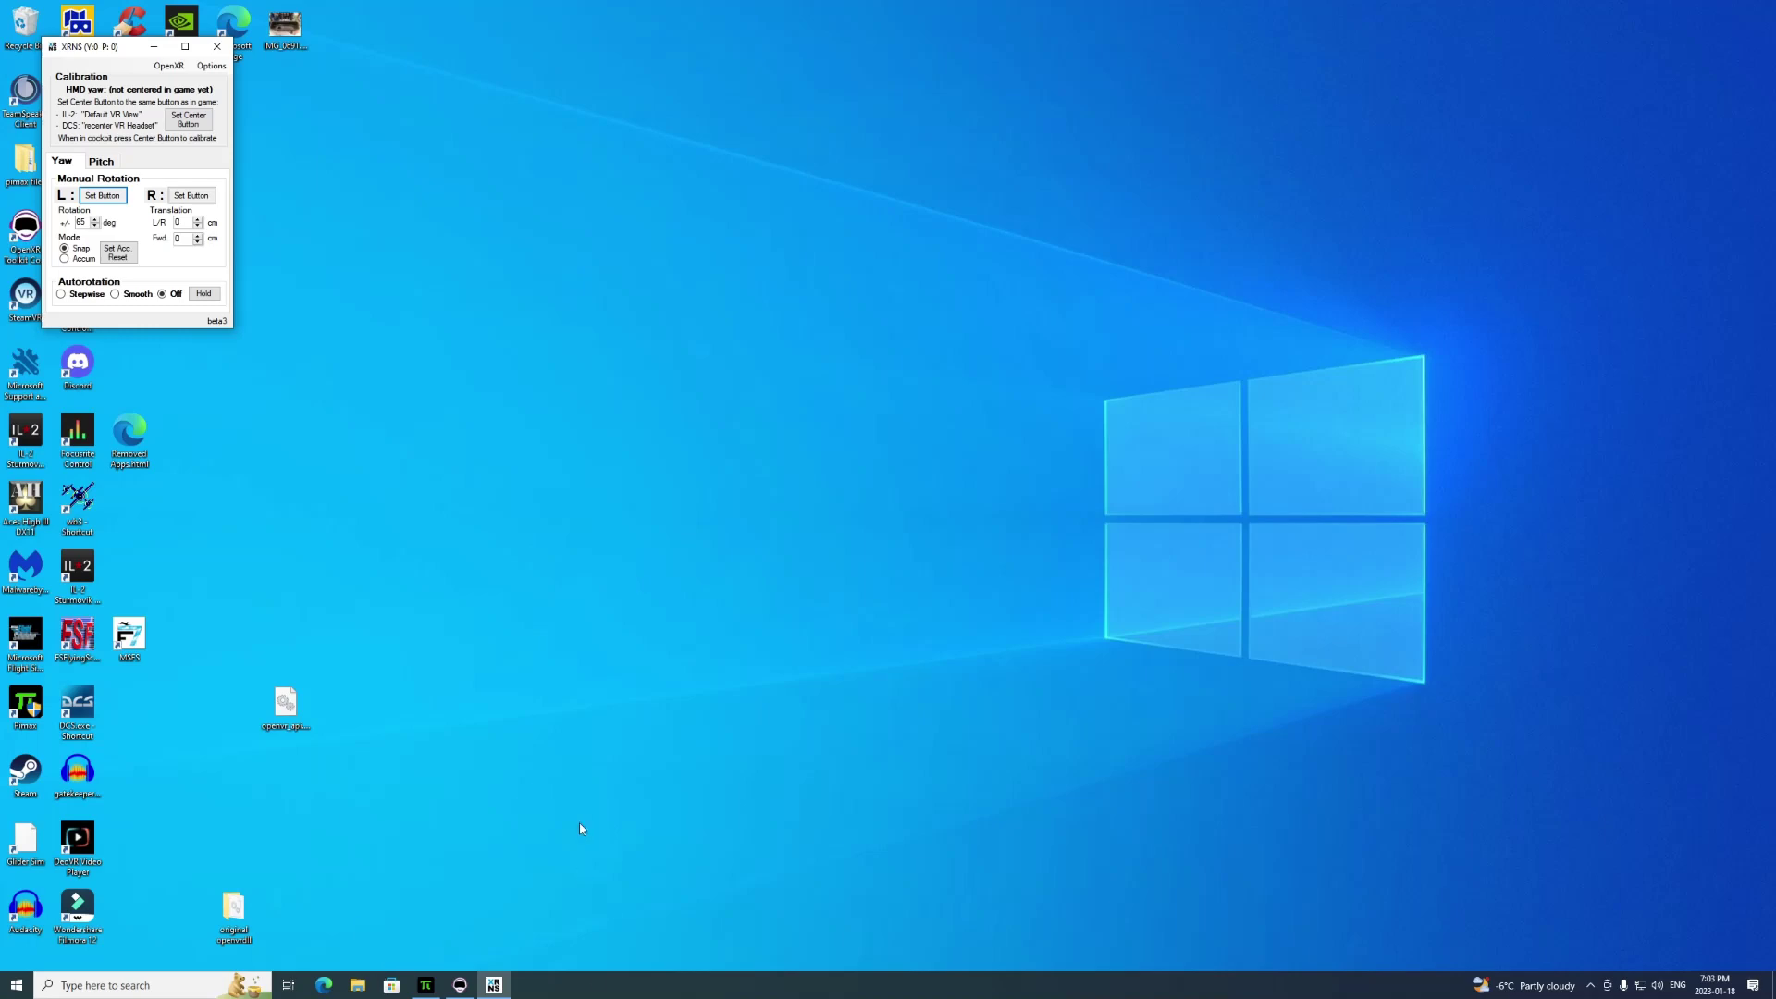
# - Switch to the Pimax client, look through its My Applications list, and minimize the XRNeckSafer window
pyautogui.click(427, 988)
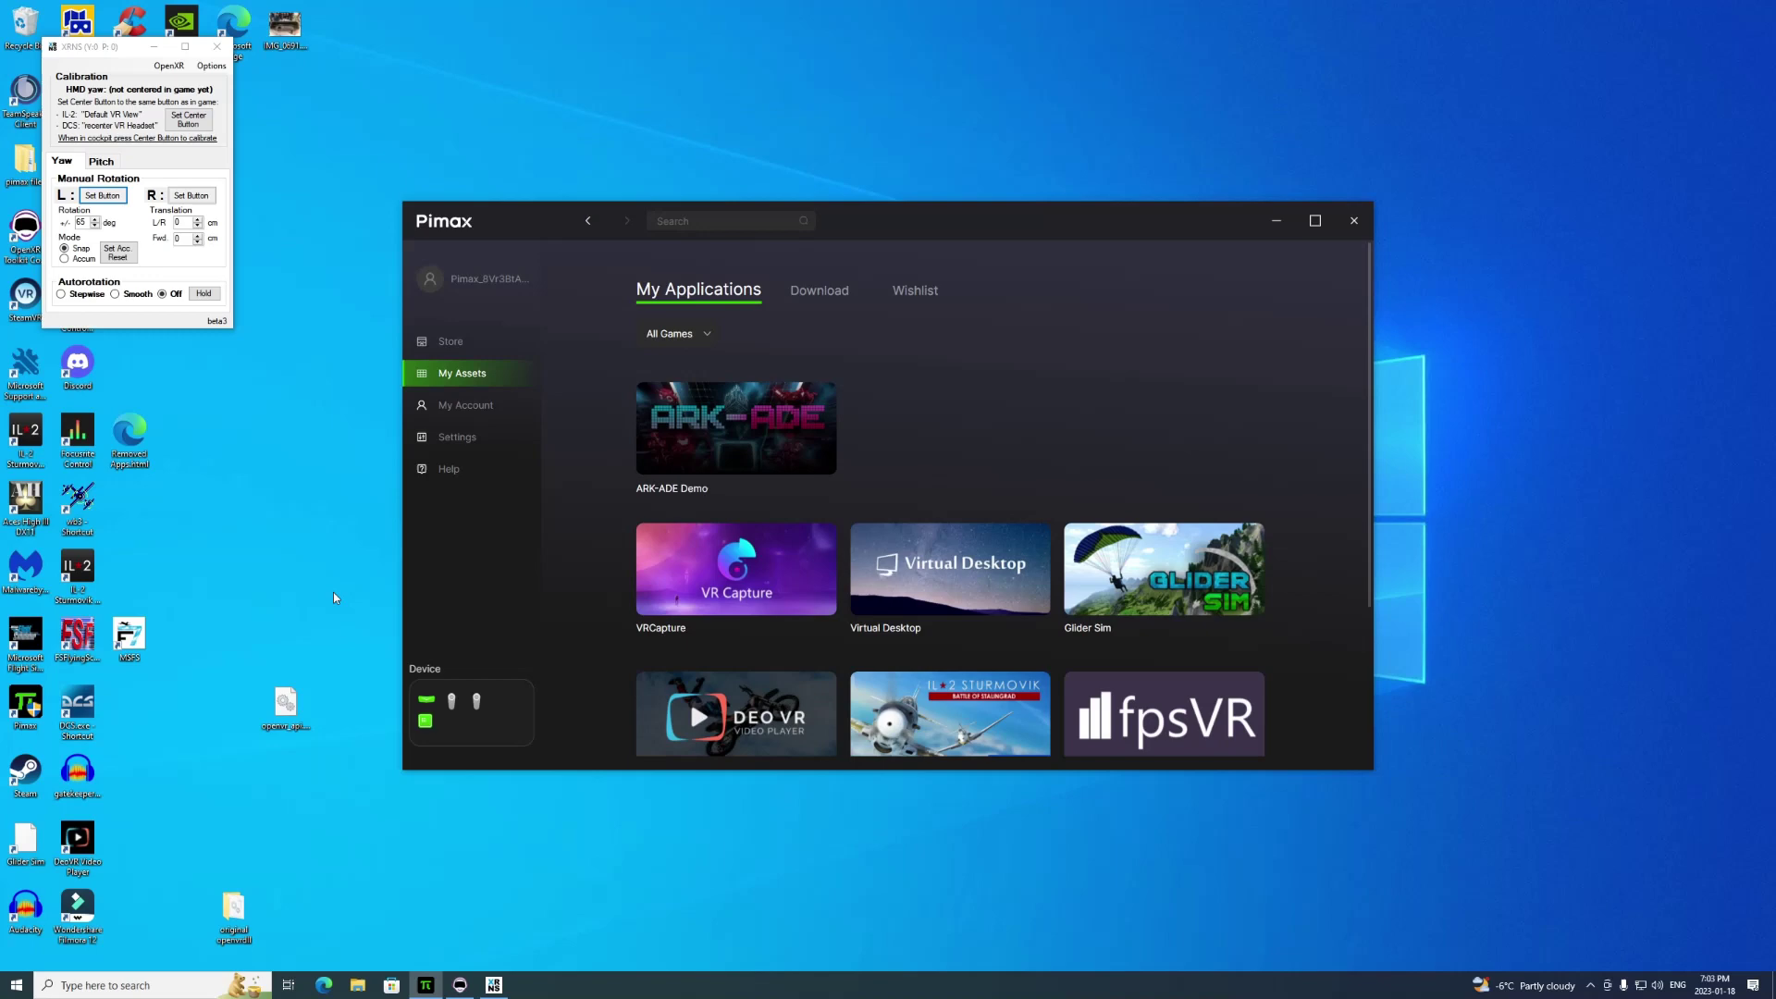
pyautogui.scroll(-3, 814, 411)
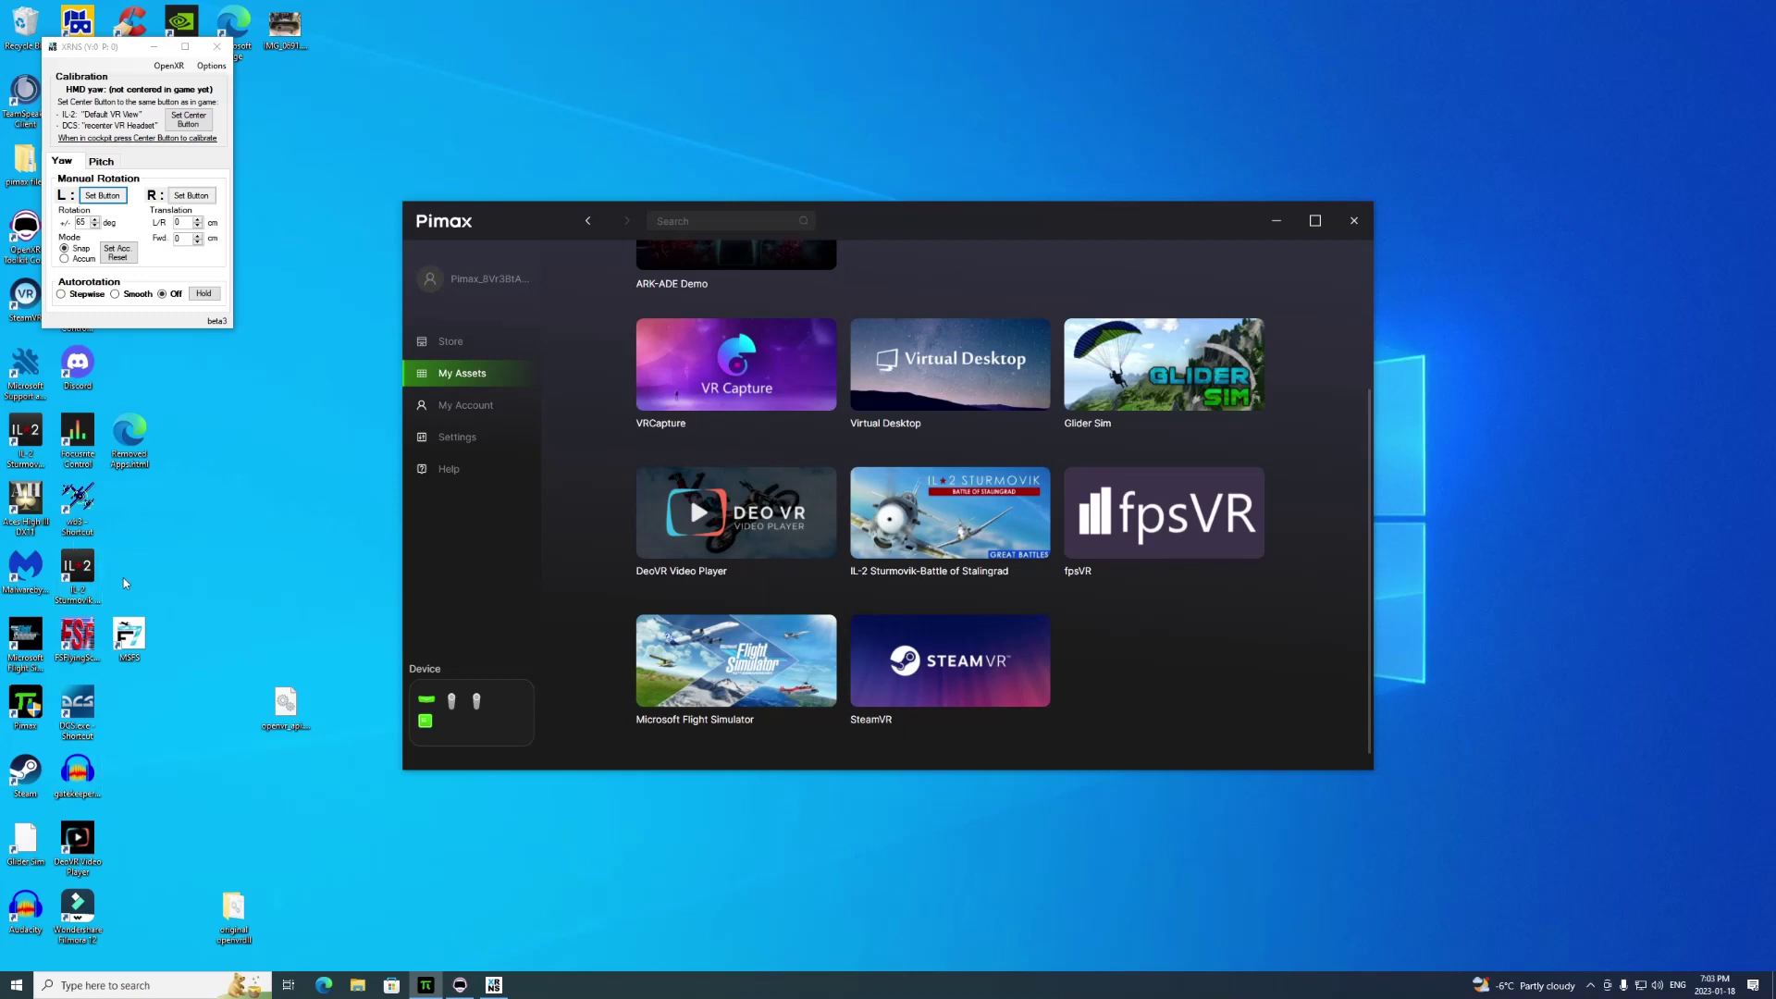
pyautogui.click(154, 47)
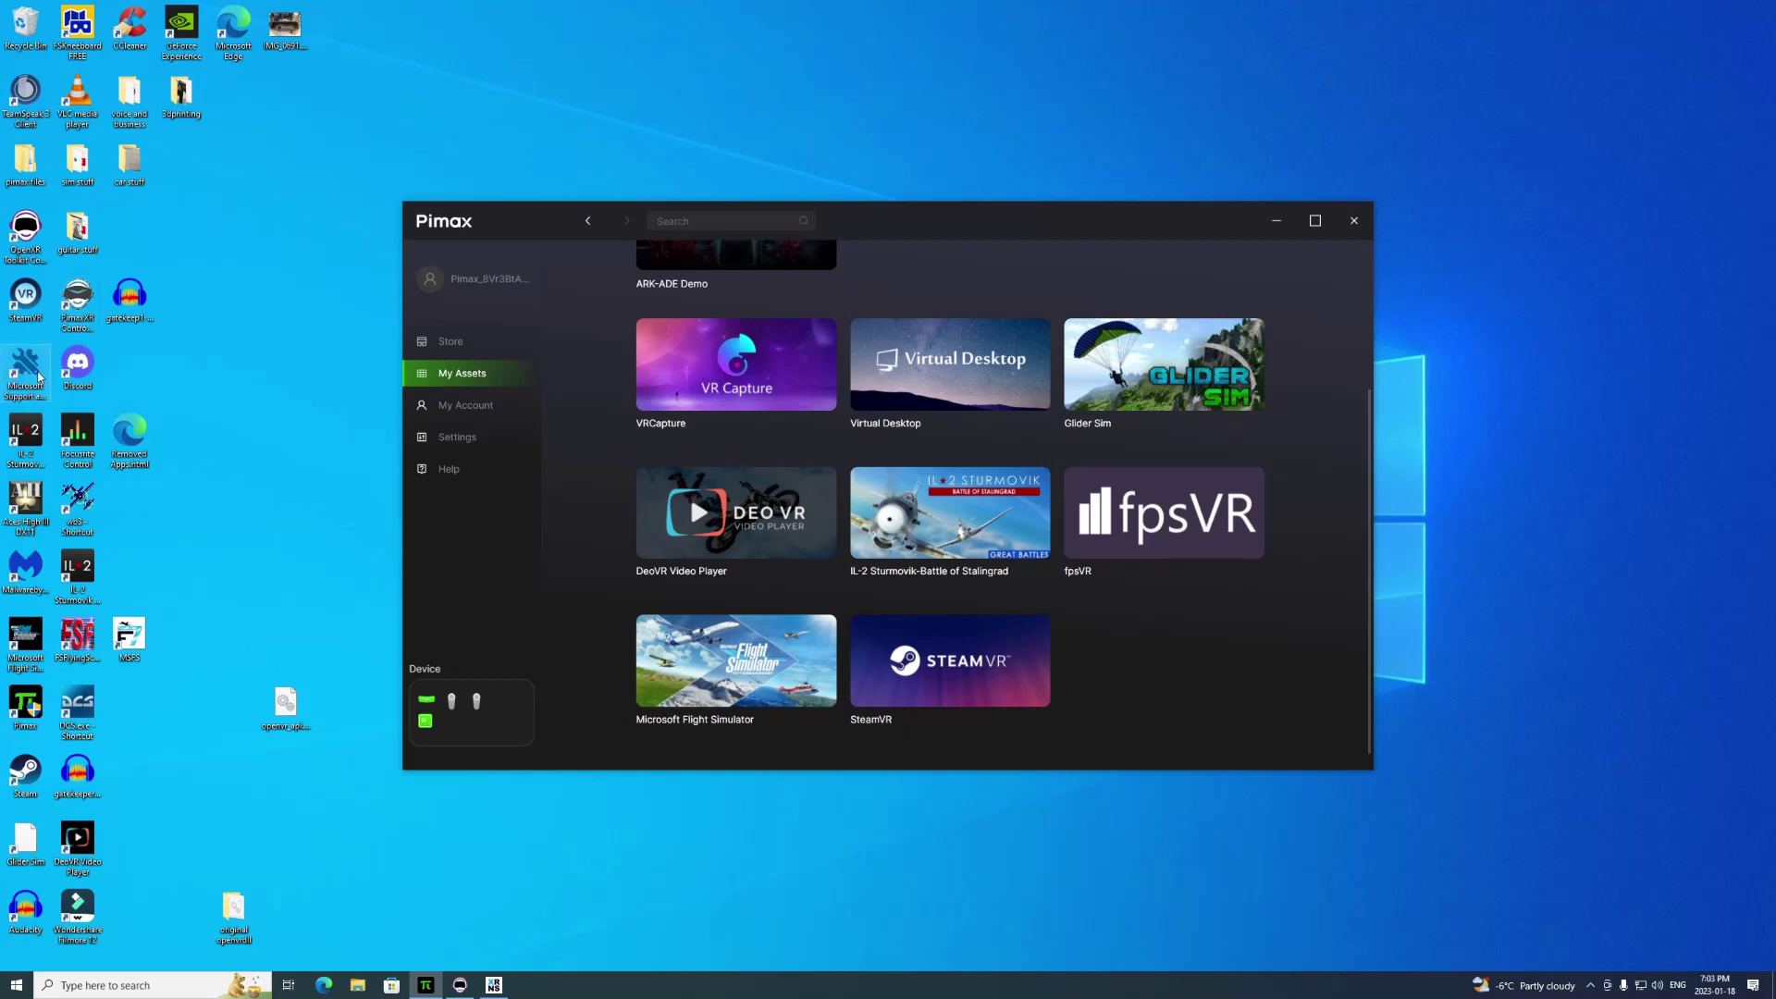
# - Launch the PimaxXR Control Center, allow it to make changes to the device, and minimize its window
pyautogui.doubleClick(79, 294)
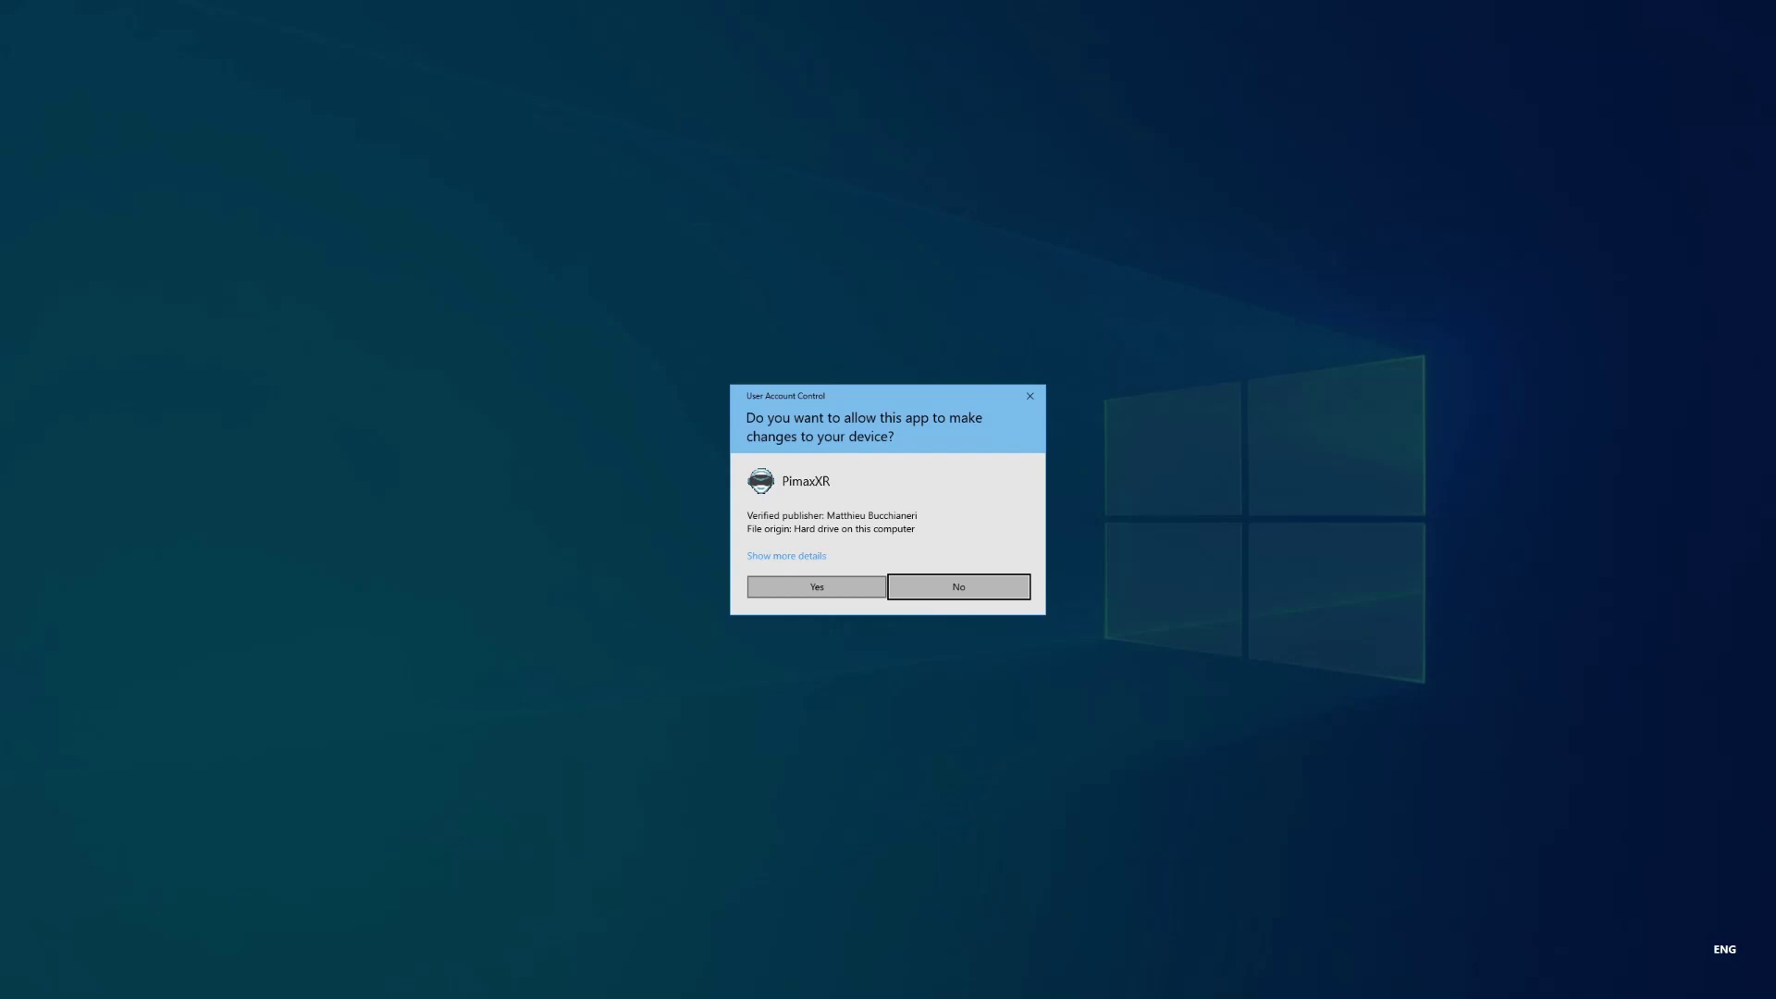
pyautogui.click(786, 587)
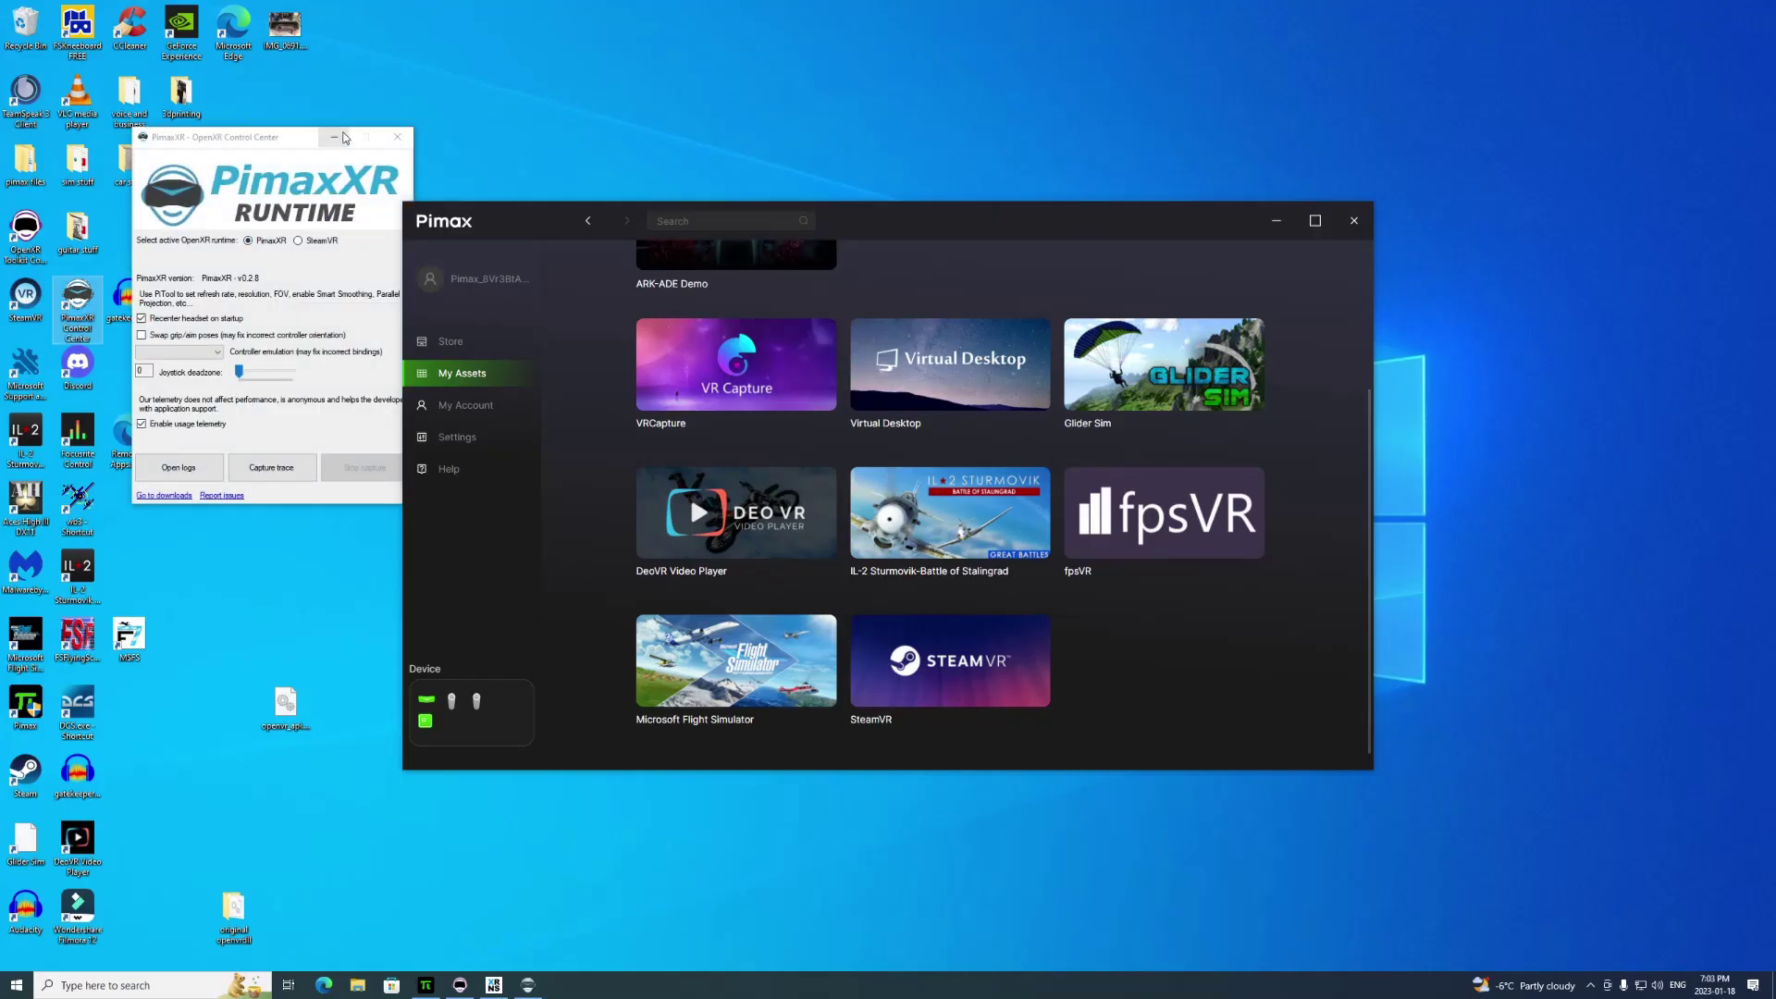
pyautogui.click(335, 137)
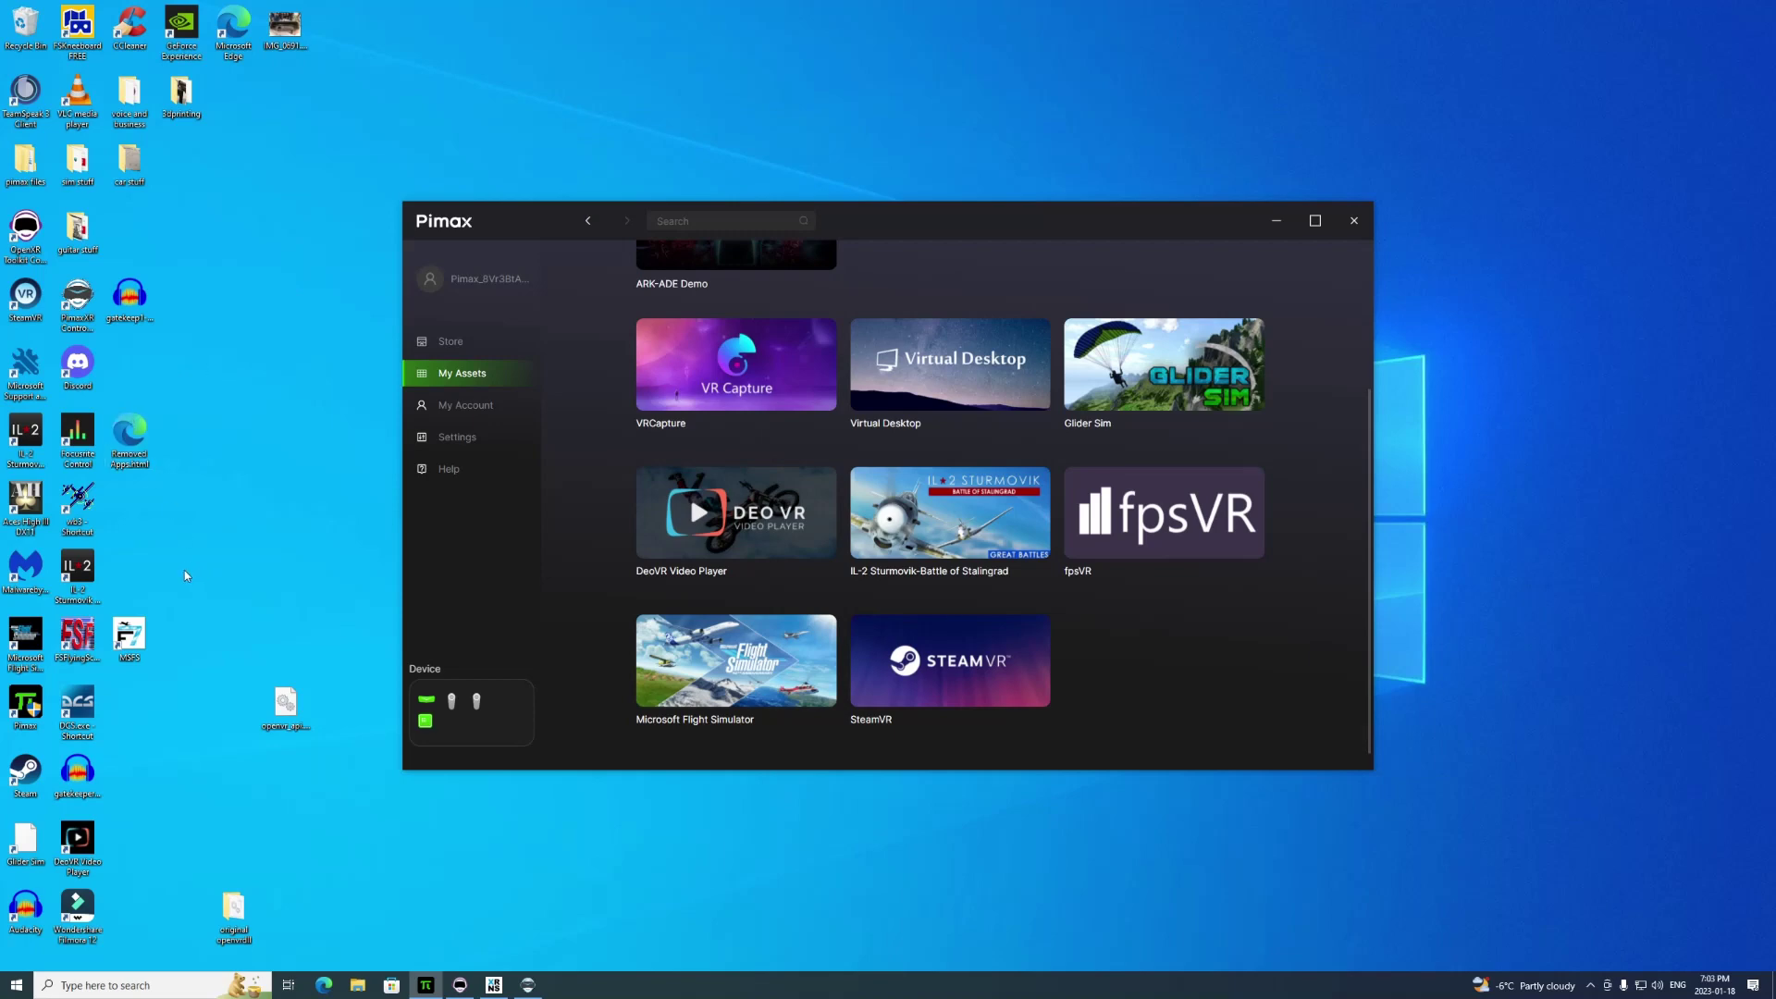
pyautogui.moveTo(544, 993)
# - Launch OpenComposite.exe from sim stuff\opencomposite\OpenComposite, close the folder window, and minimize the runtime switcher
pyautogui.doubleClick(78, 163)
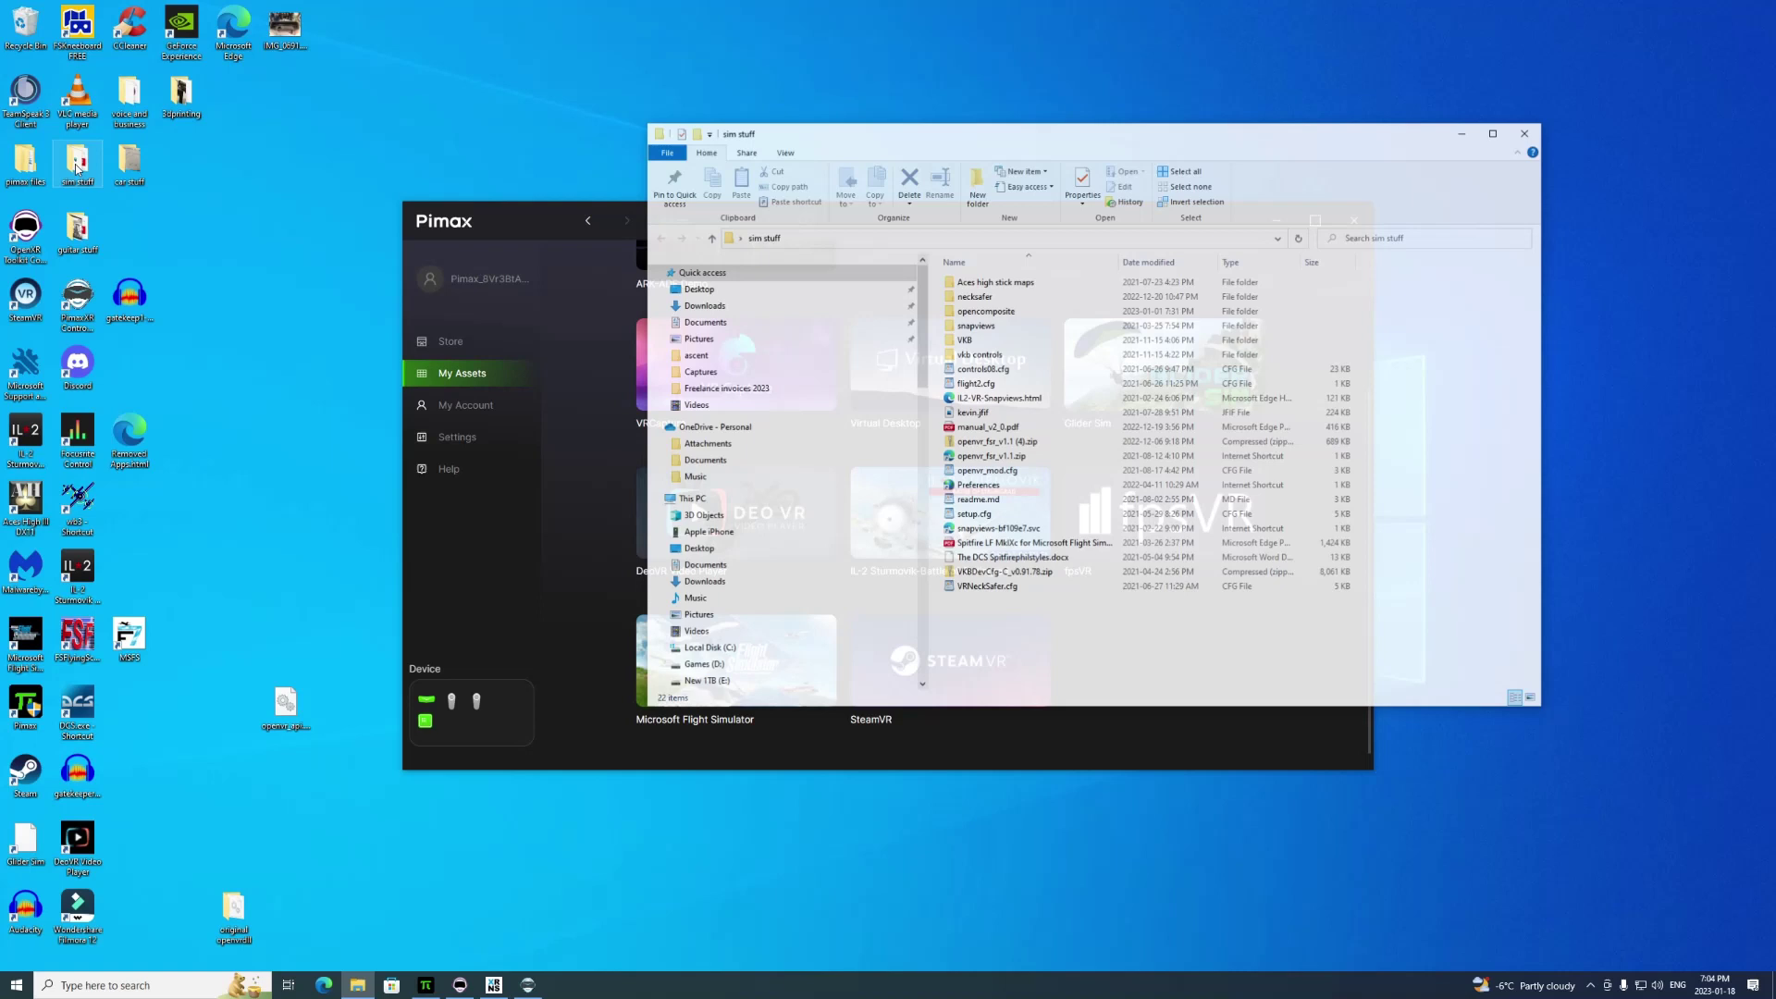
pyautogui.doubleClick(986, 311)
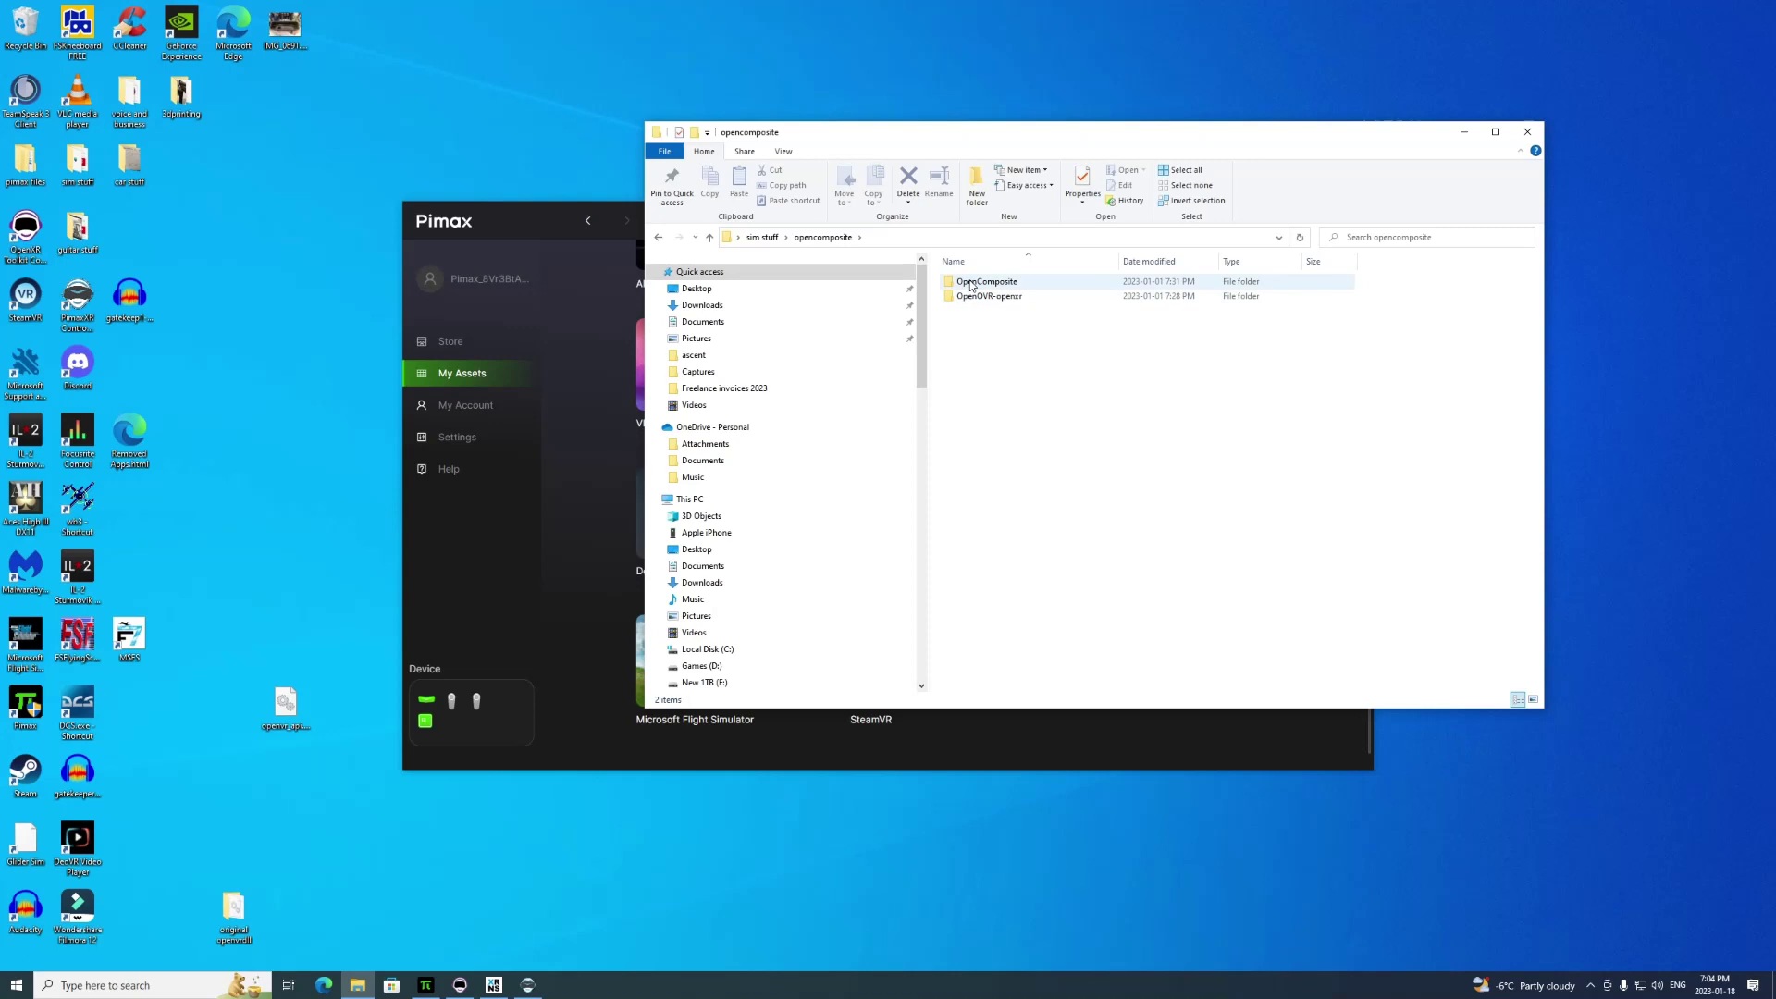
pyautogui.doubleClick(972, 286)
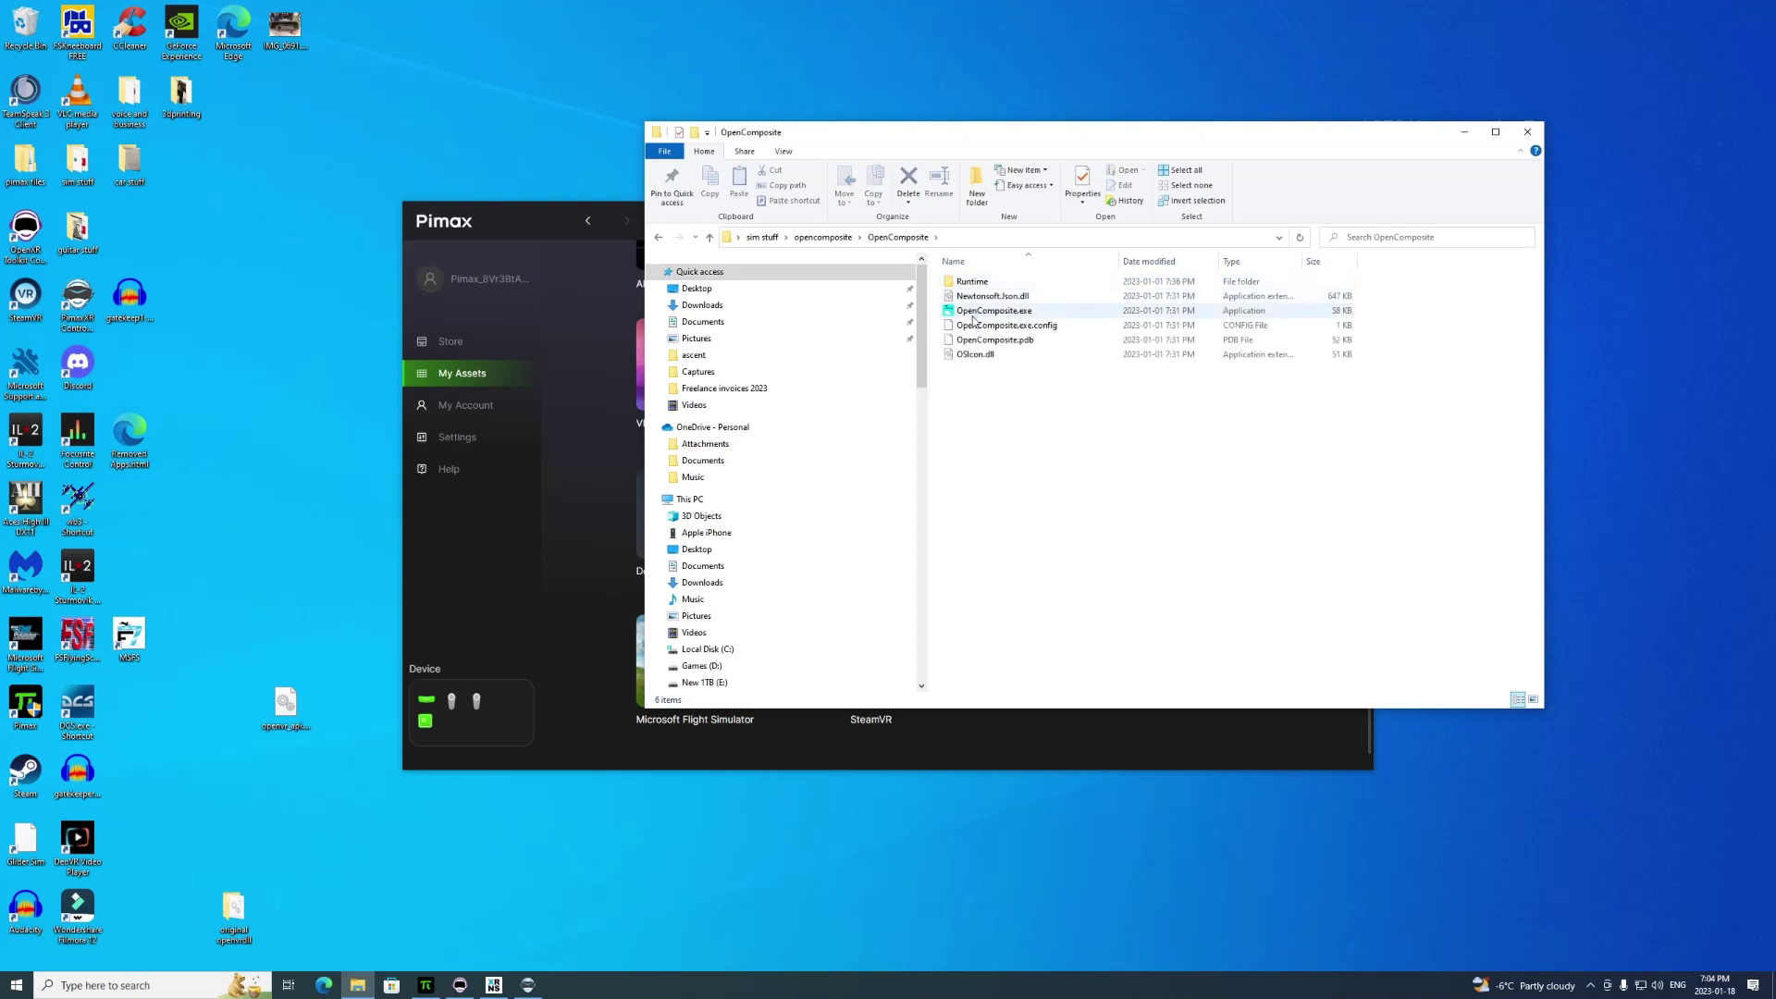
pyautogui.click(974, 315)
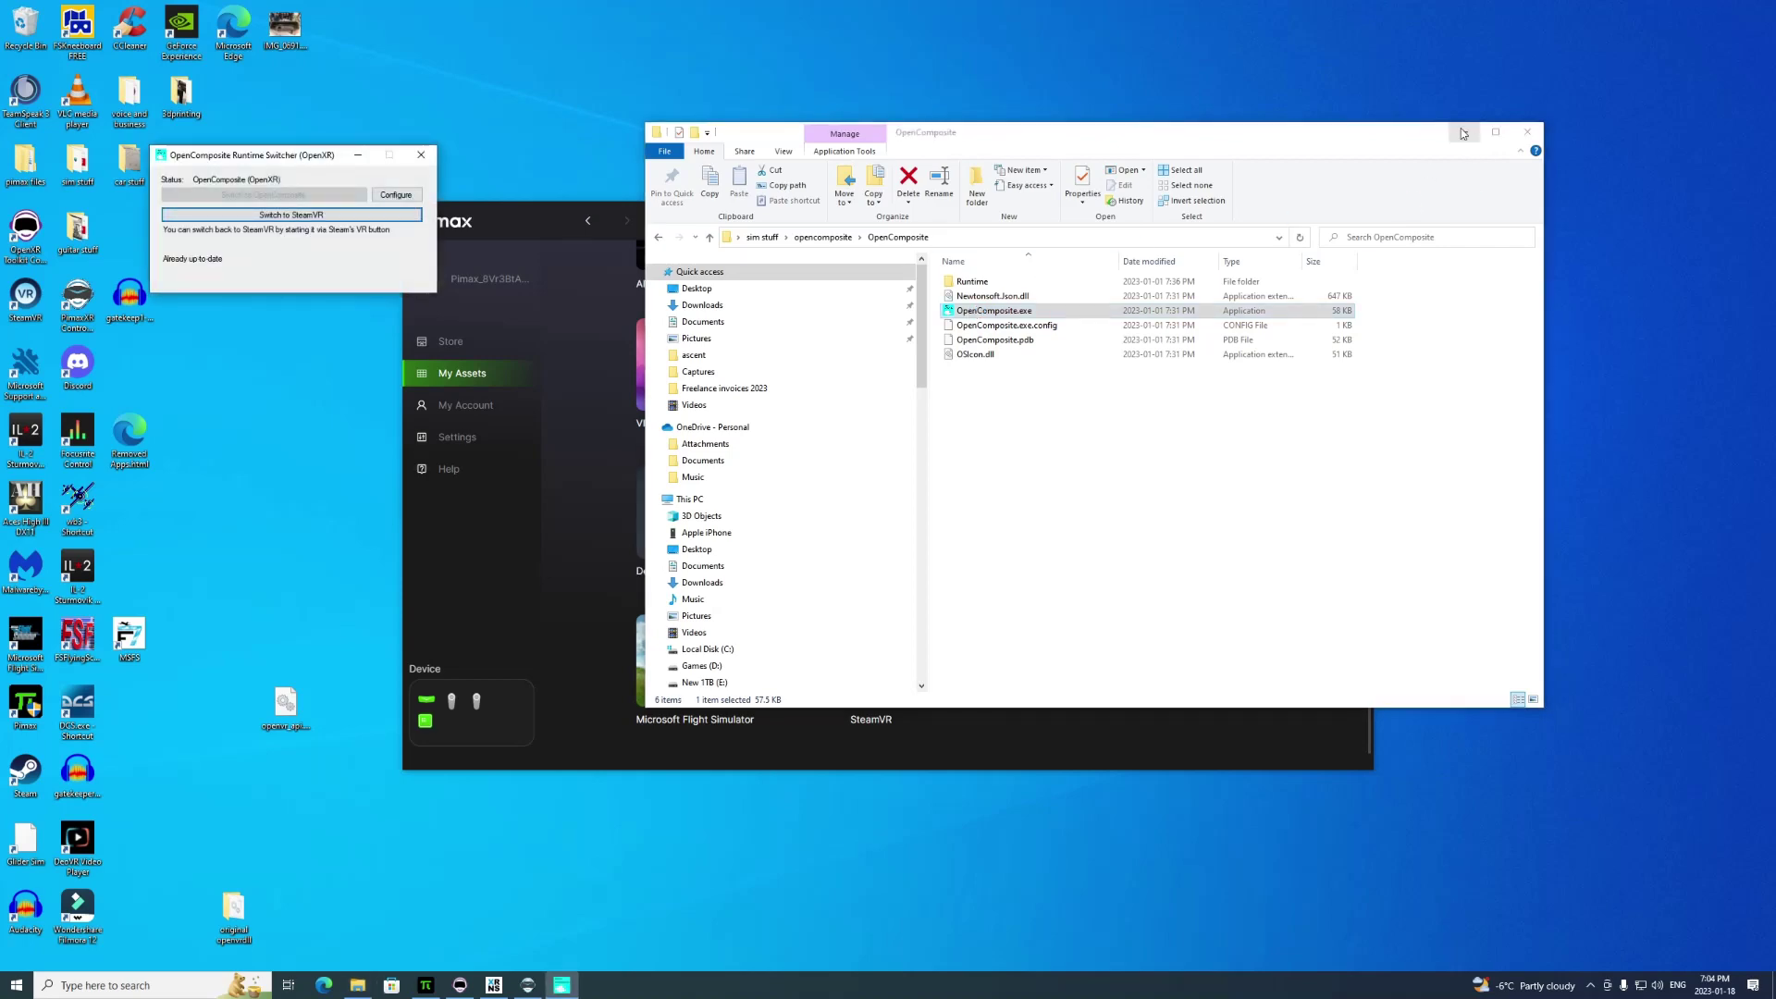
pyautogui.click(1528, 132)
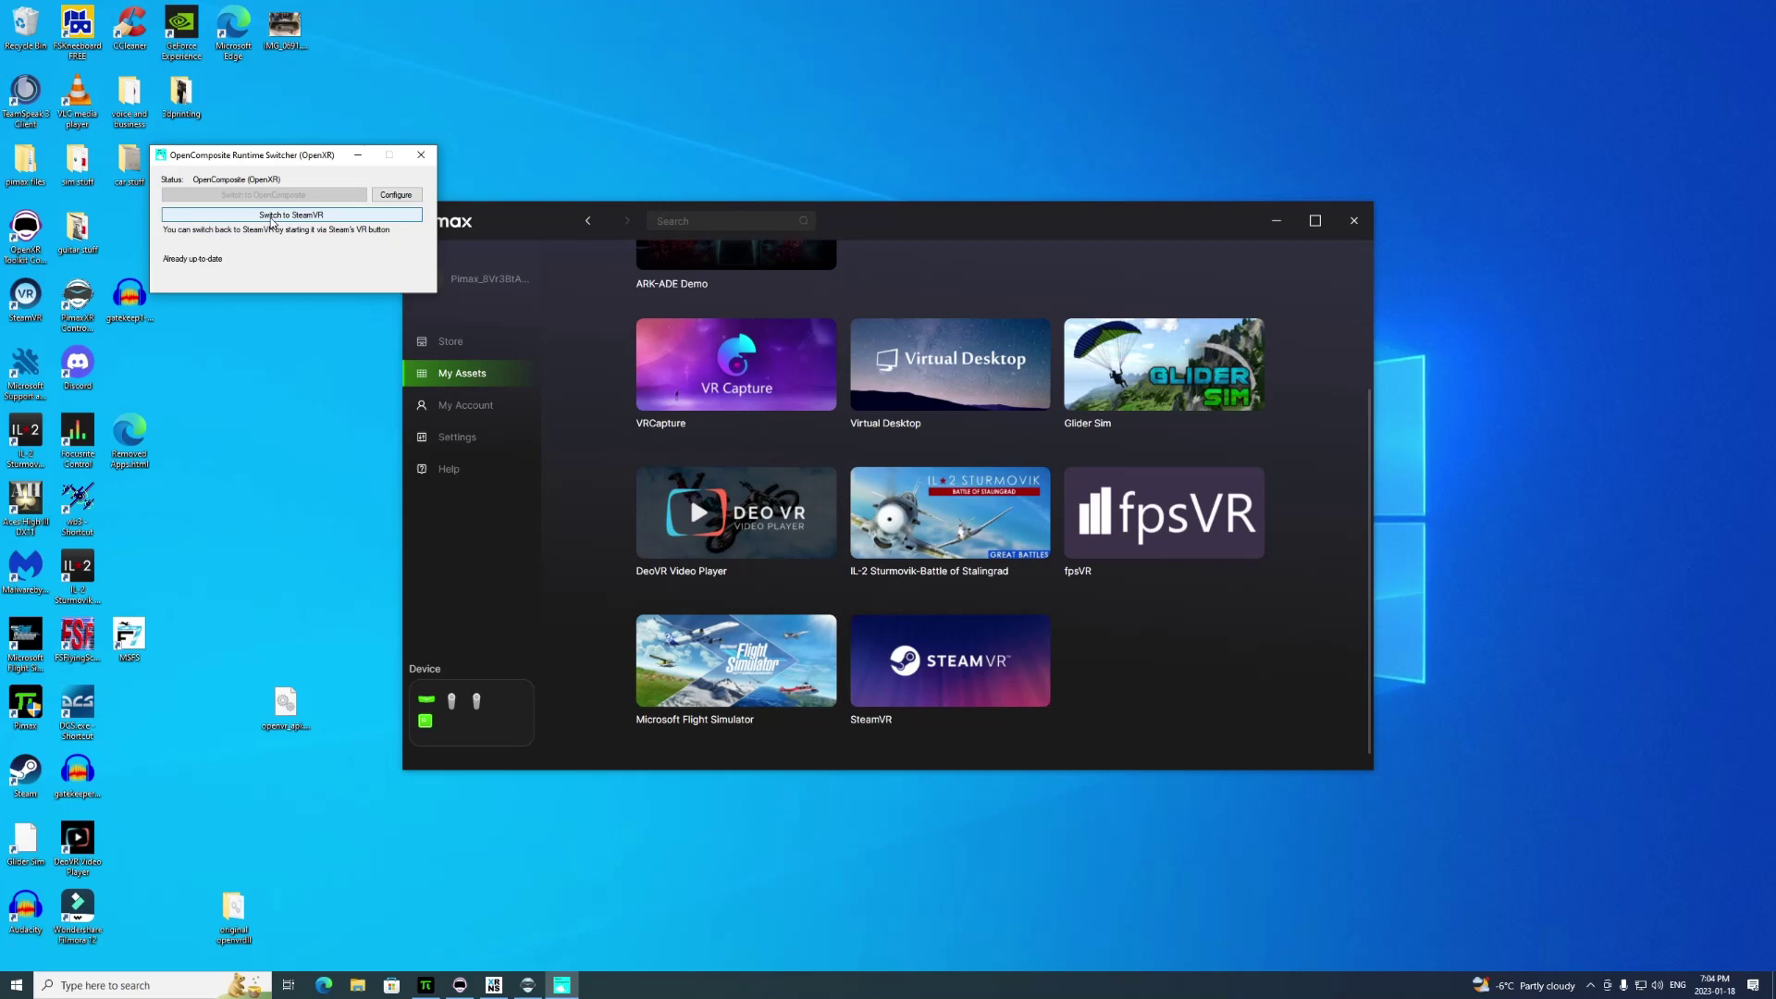
pyautogui.click(269, 218)
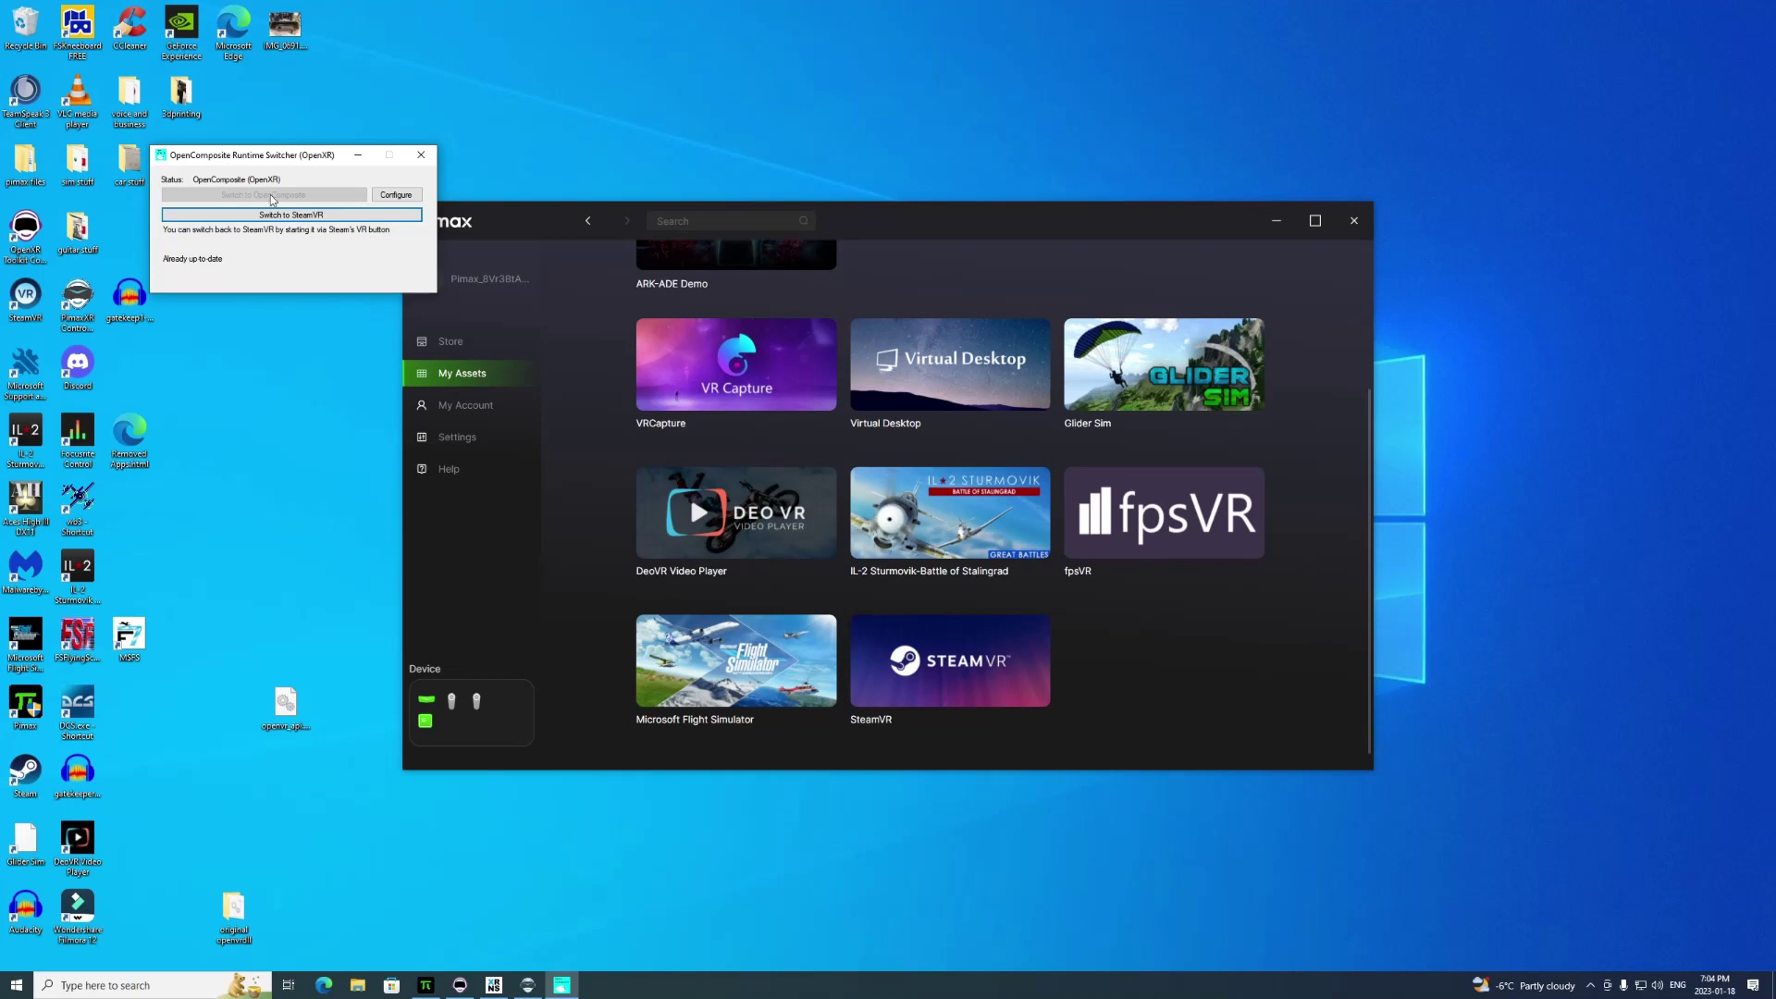
pyautogui.click(357, 157)
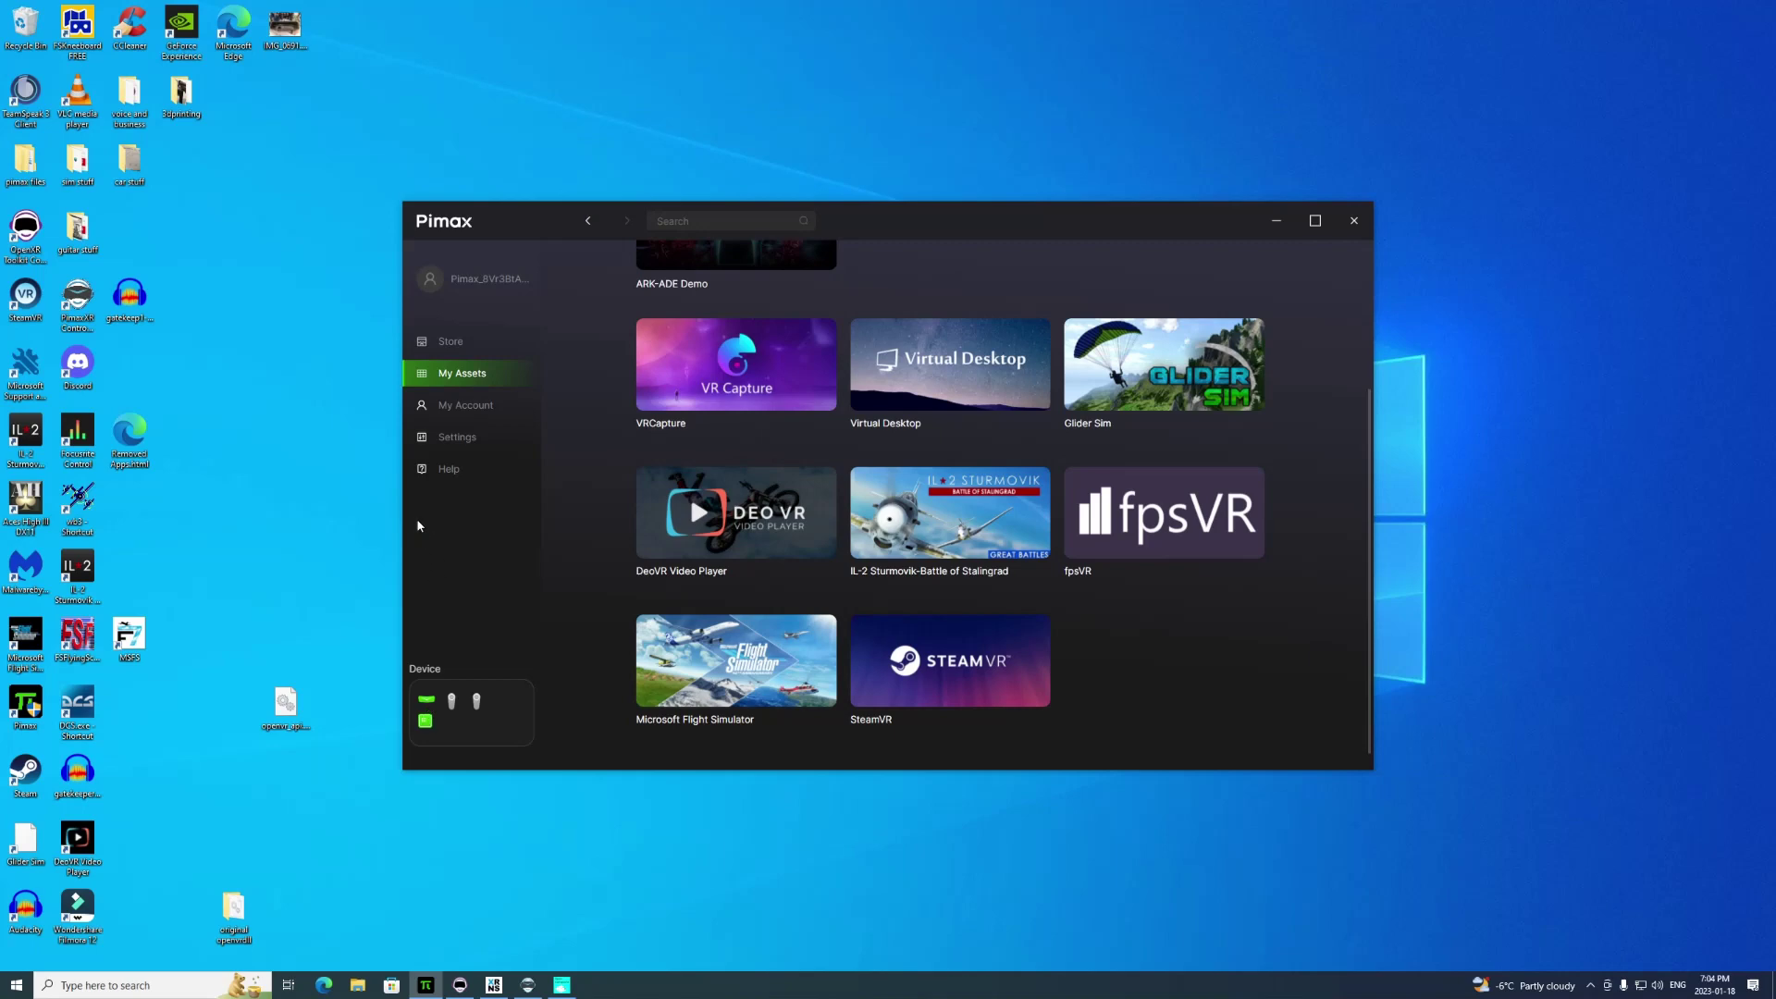
# - Open the Pimax headset's device settings and review the tracking mode, light bar, display and offset options
pyautogui.click(450, 440)
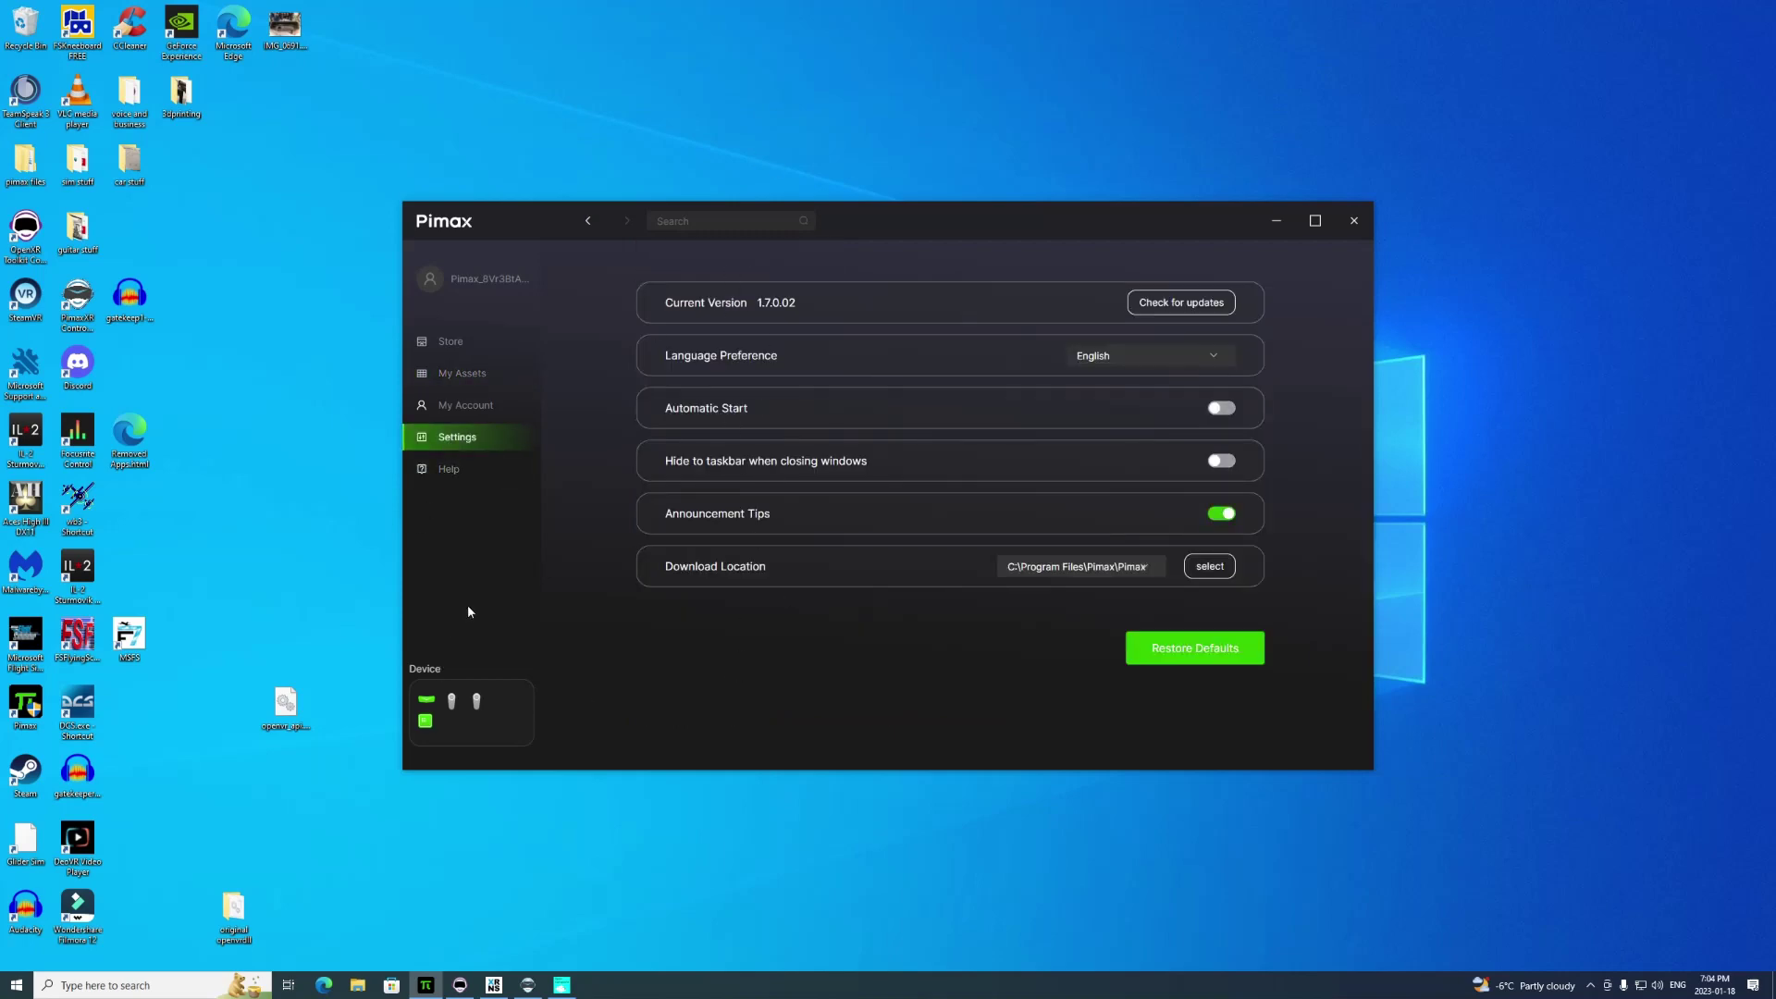
pyautogui.click(428, 705)
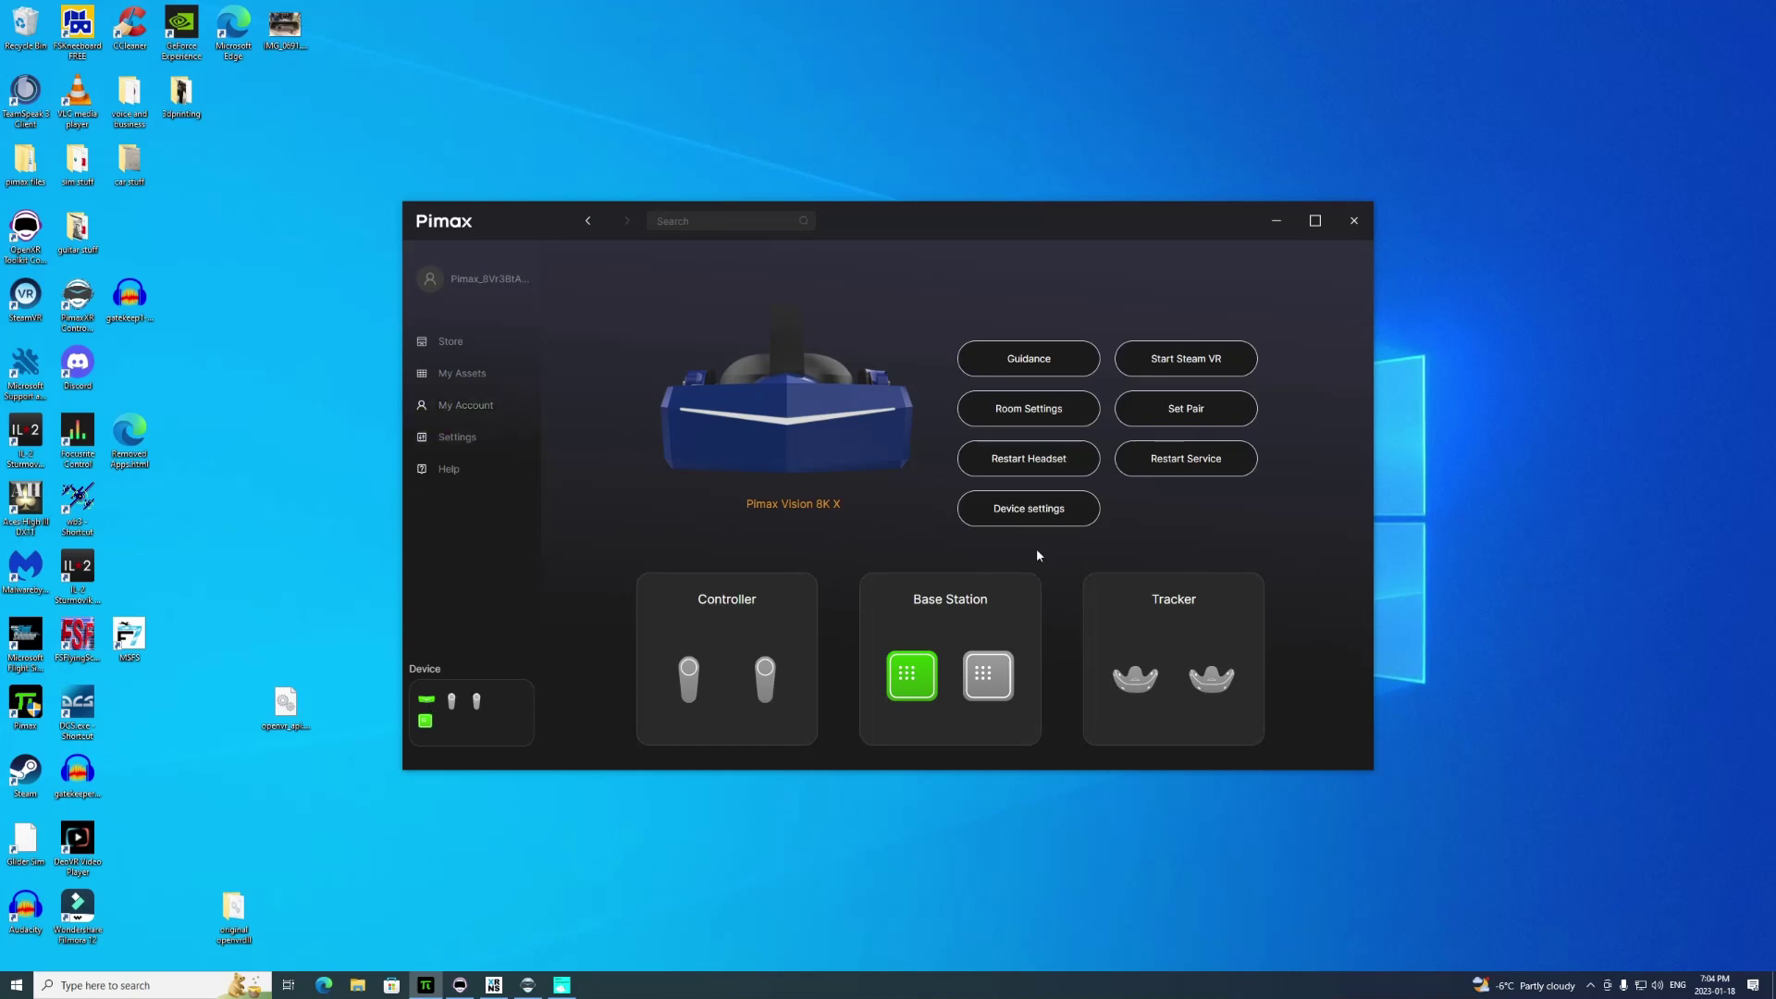
pyautogui.click(1036, 515)
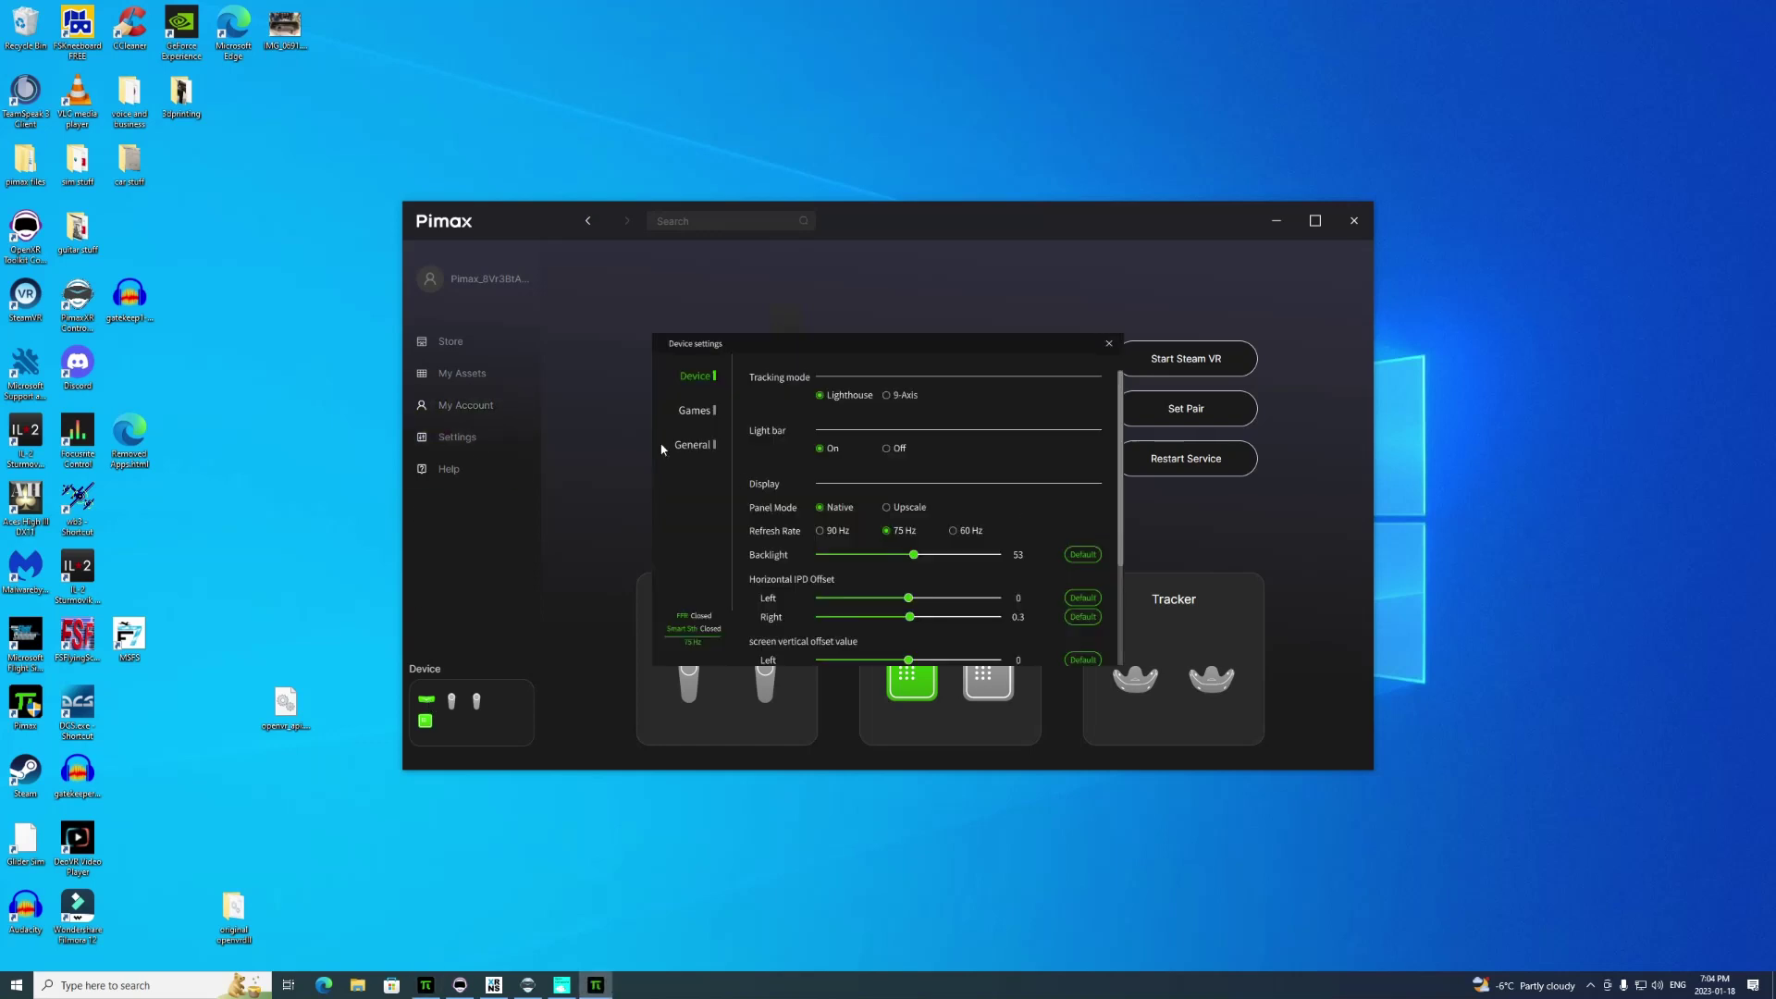
pyautogui.scroll(-1, 784, 465)
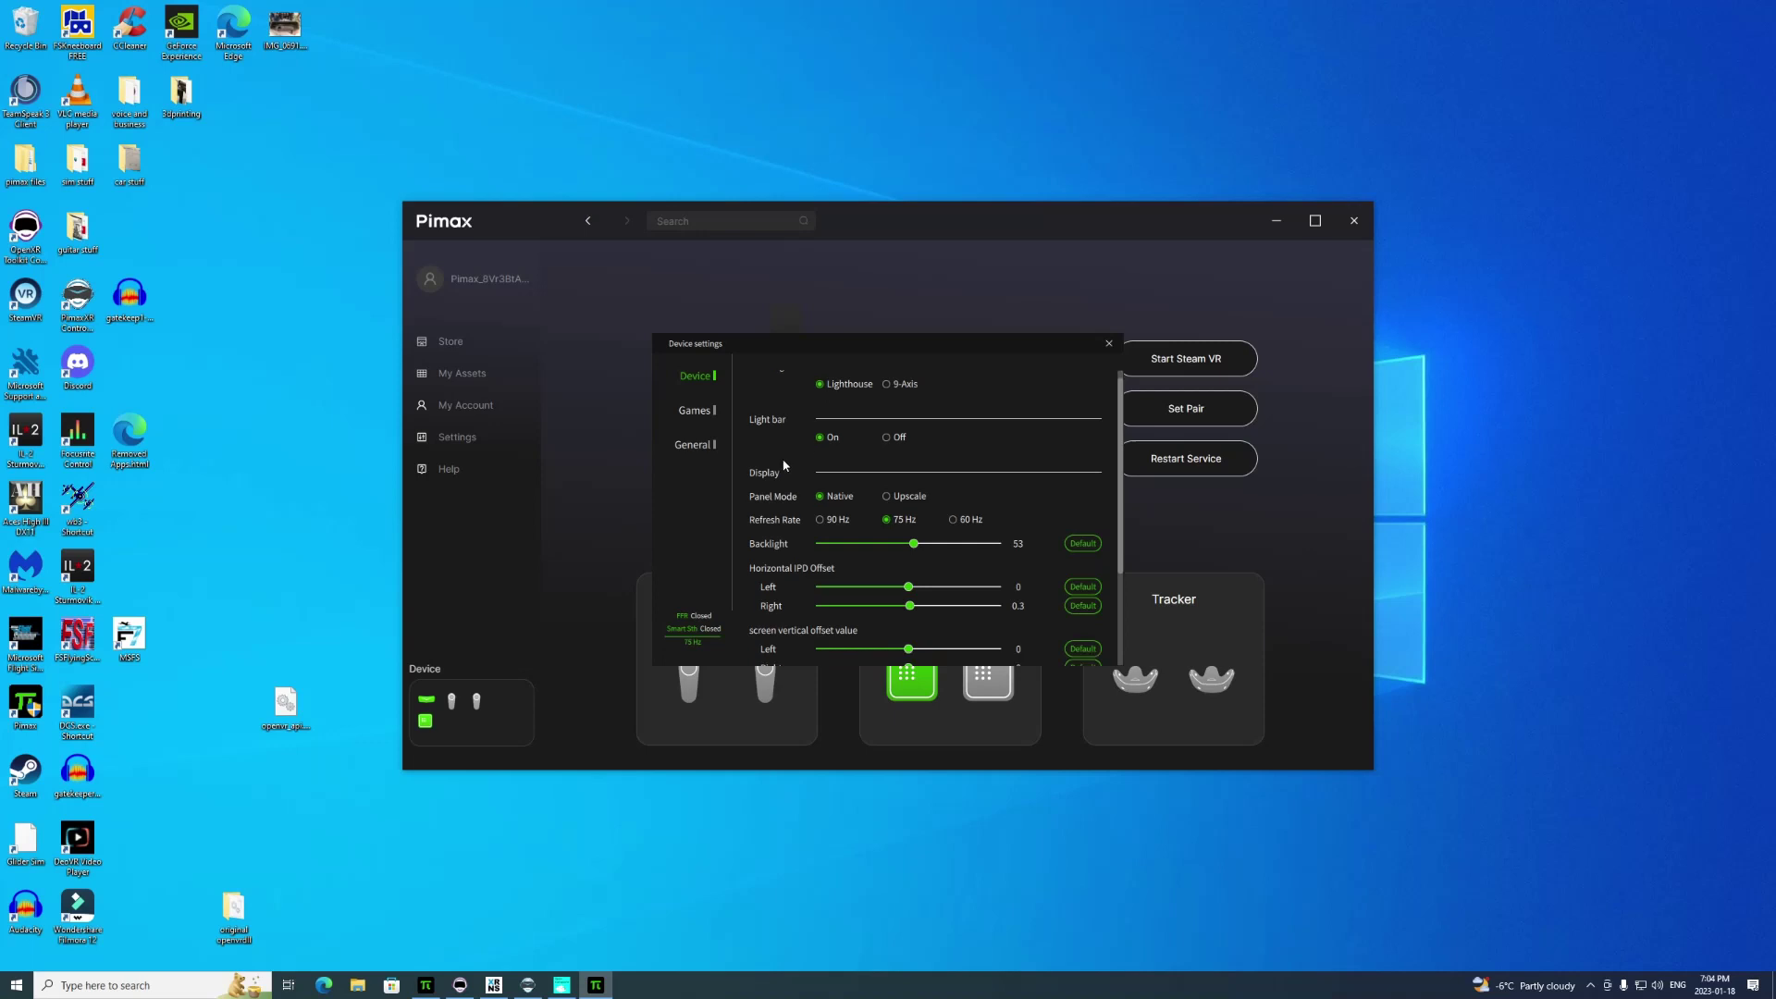
pyautogui.scroll(-1, 803, 497)
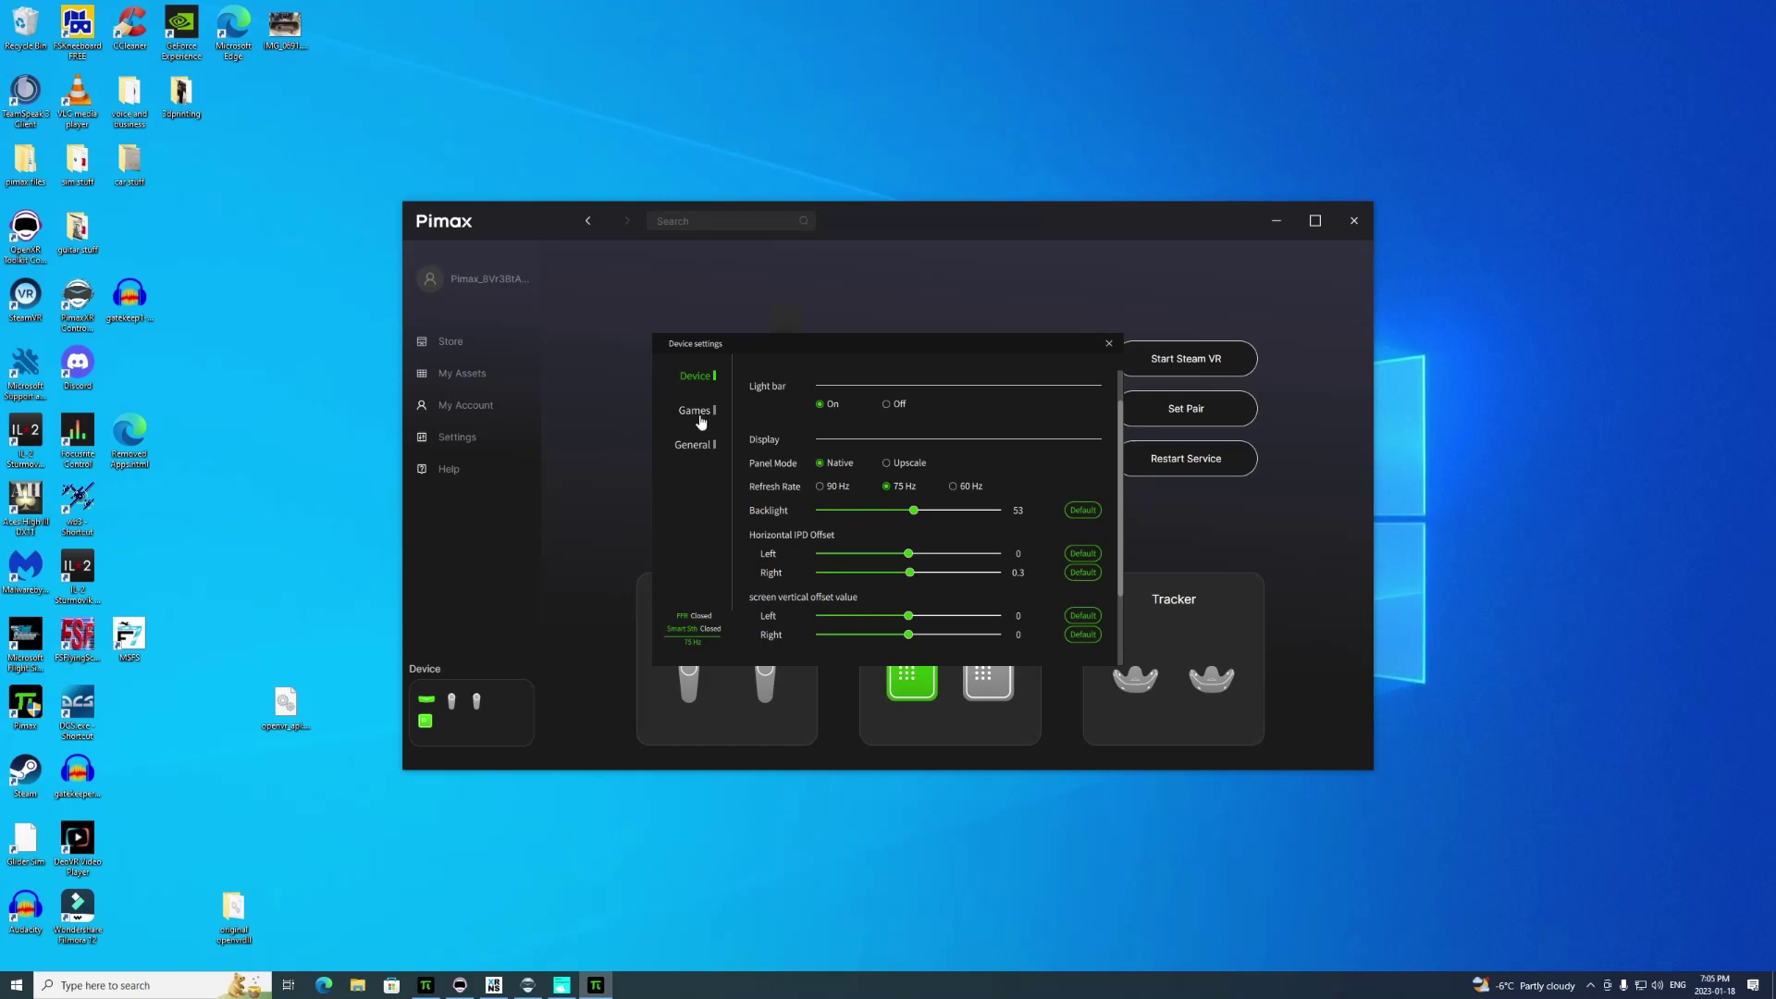
pyautogui.scroll(-1, 853, 508)
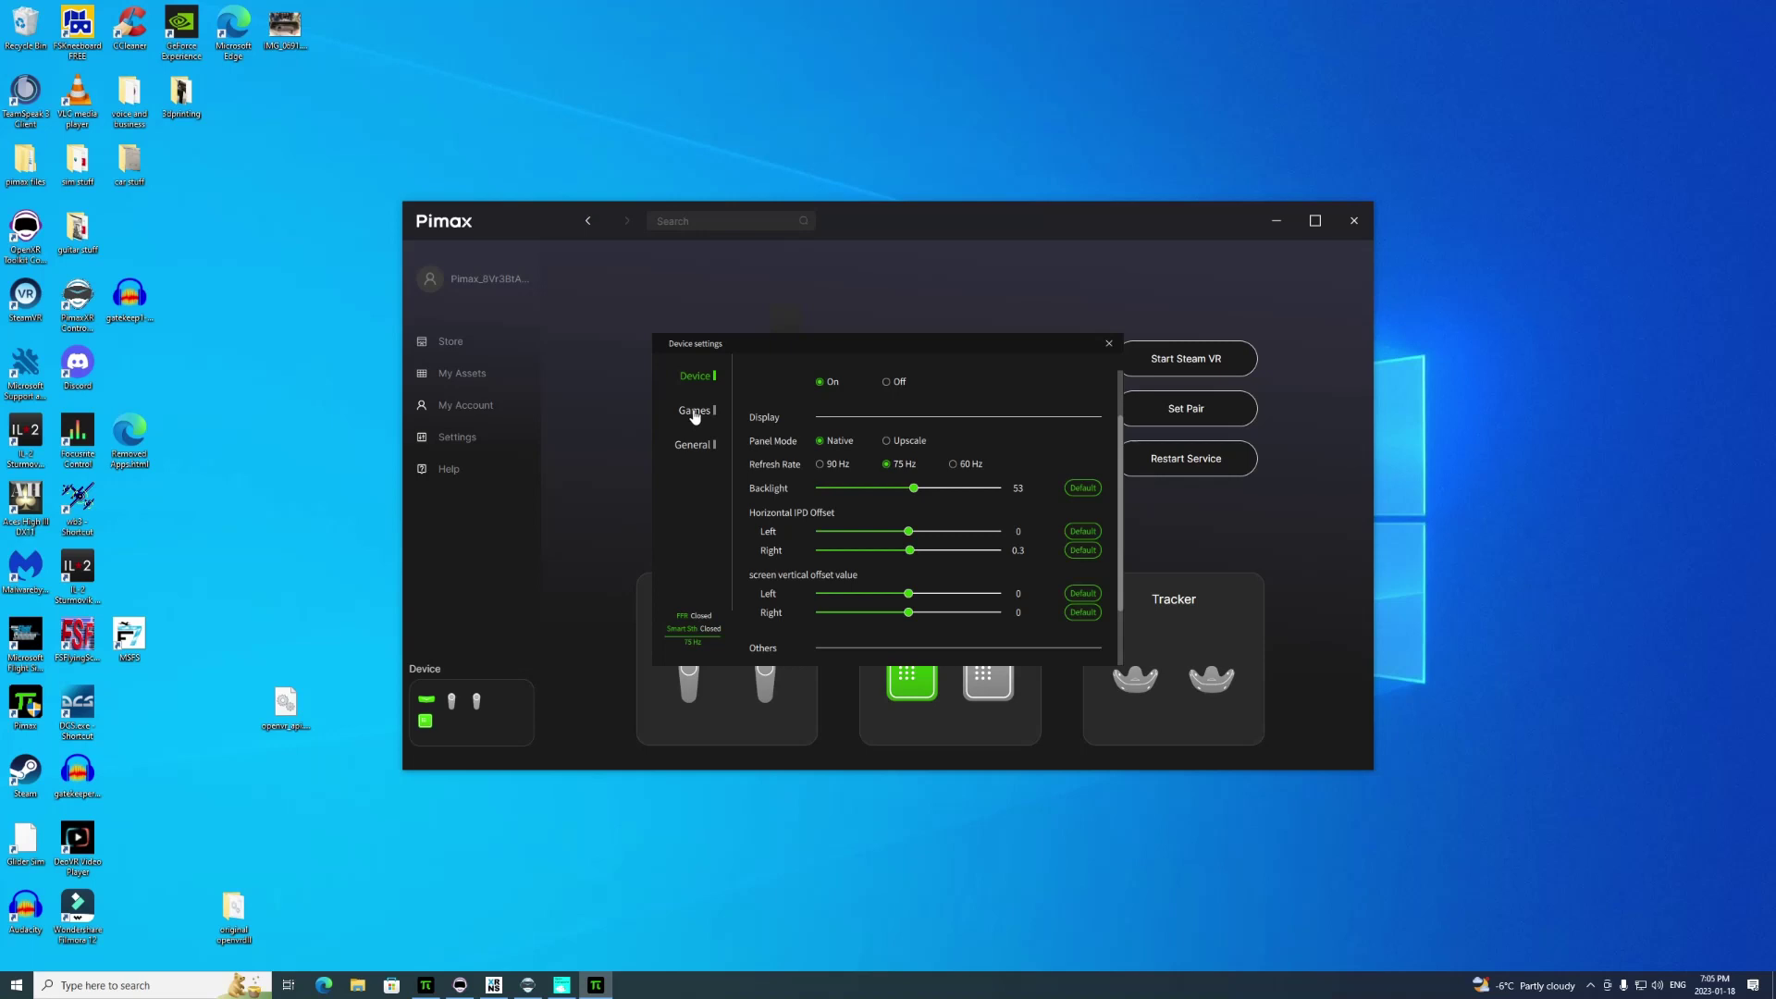
# - Choose IL-2 Sturmovik-Battle of Stalingrad in the game settings, review its rendering and color options, and apply and save the profile
pyautogui.click(696, 417)
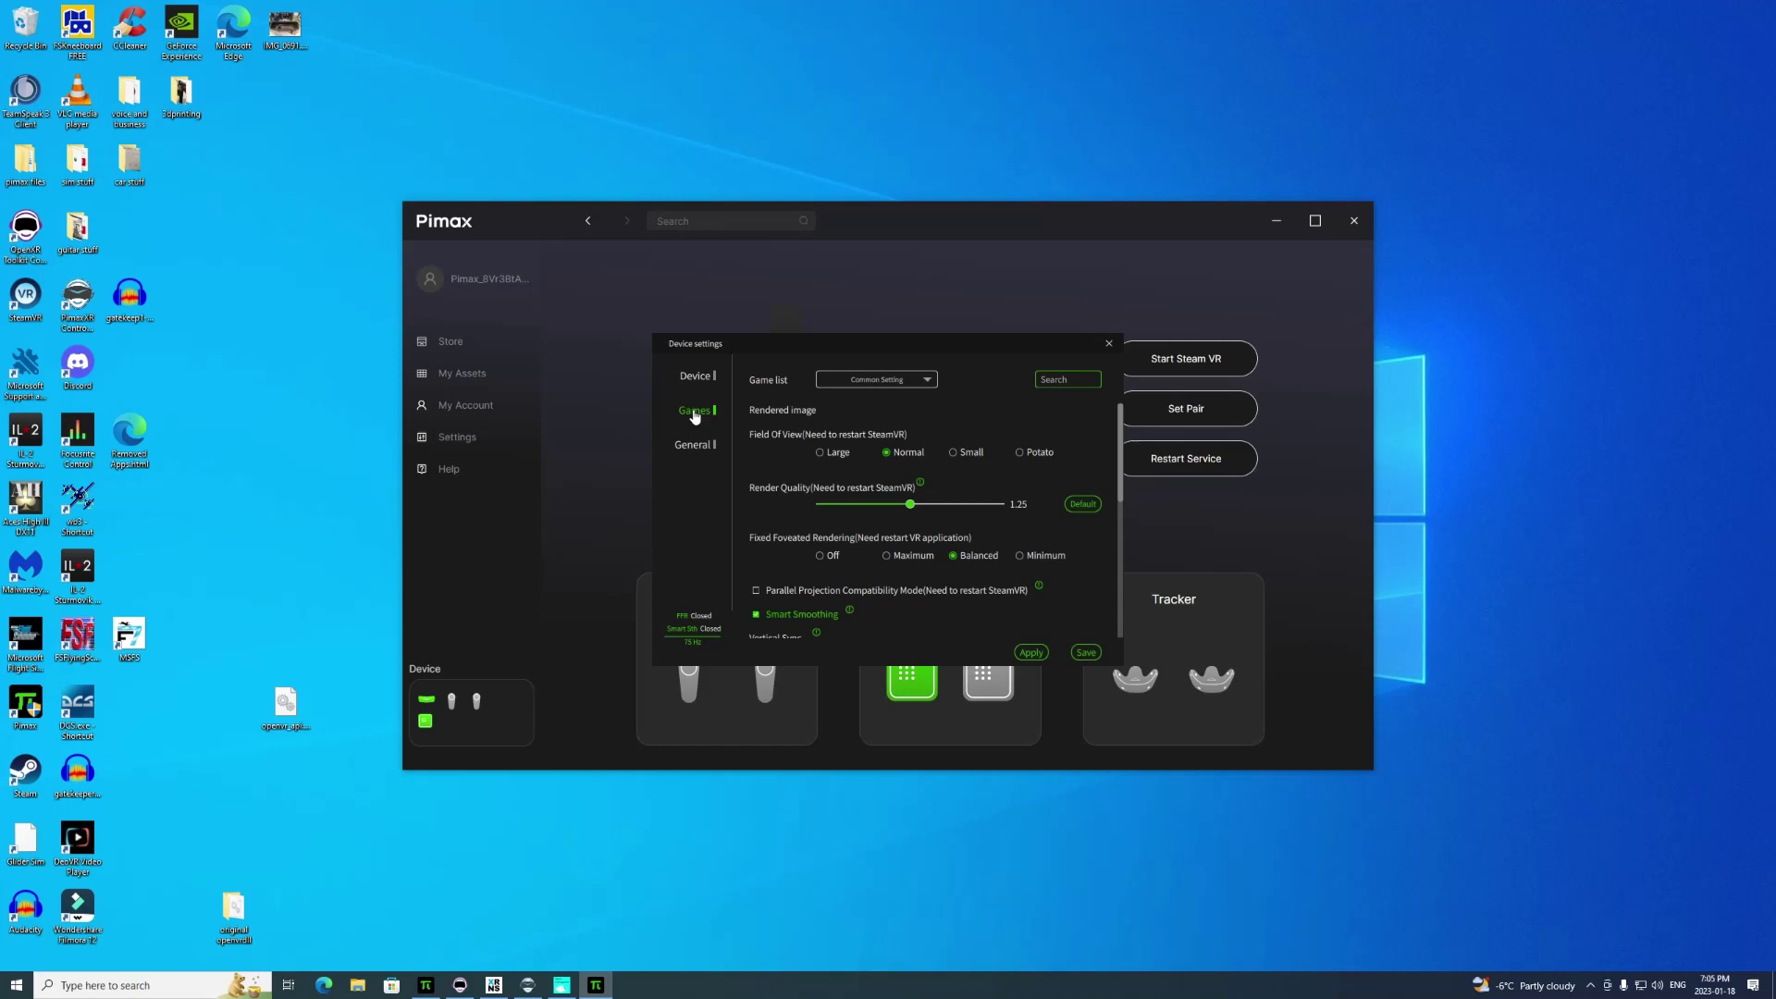
pyautogui.click(895, 379)
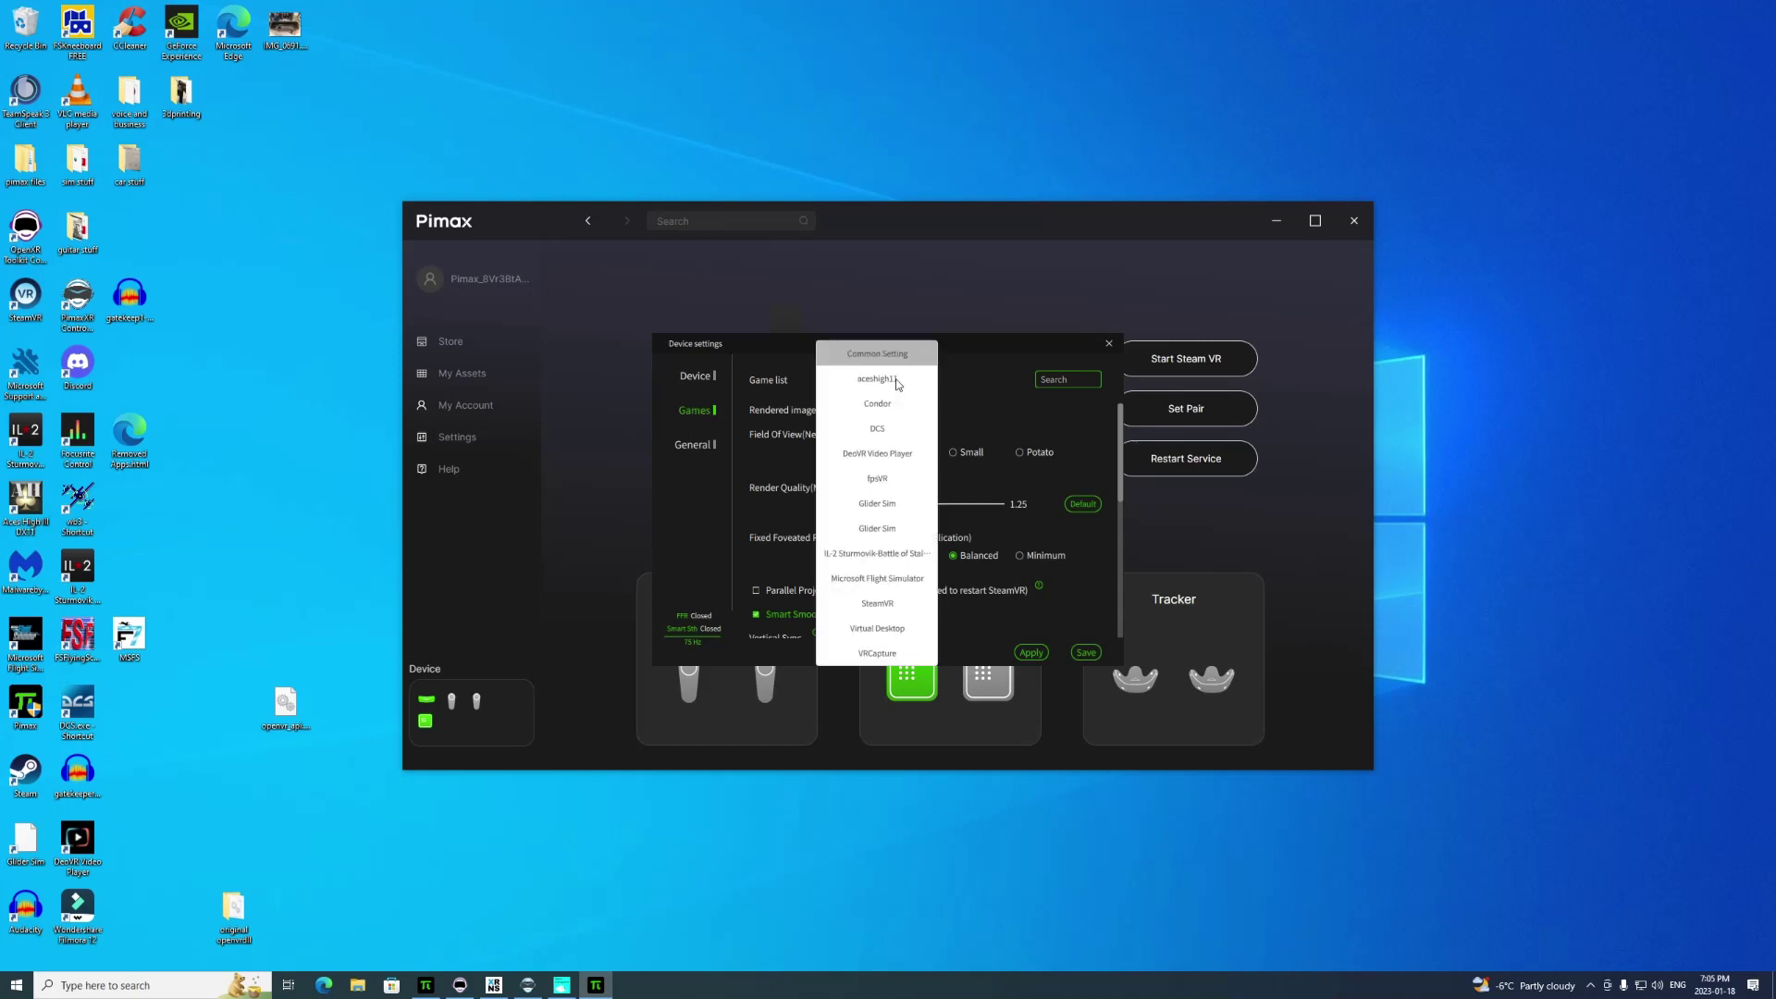
pyautogui.click(858, 554)
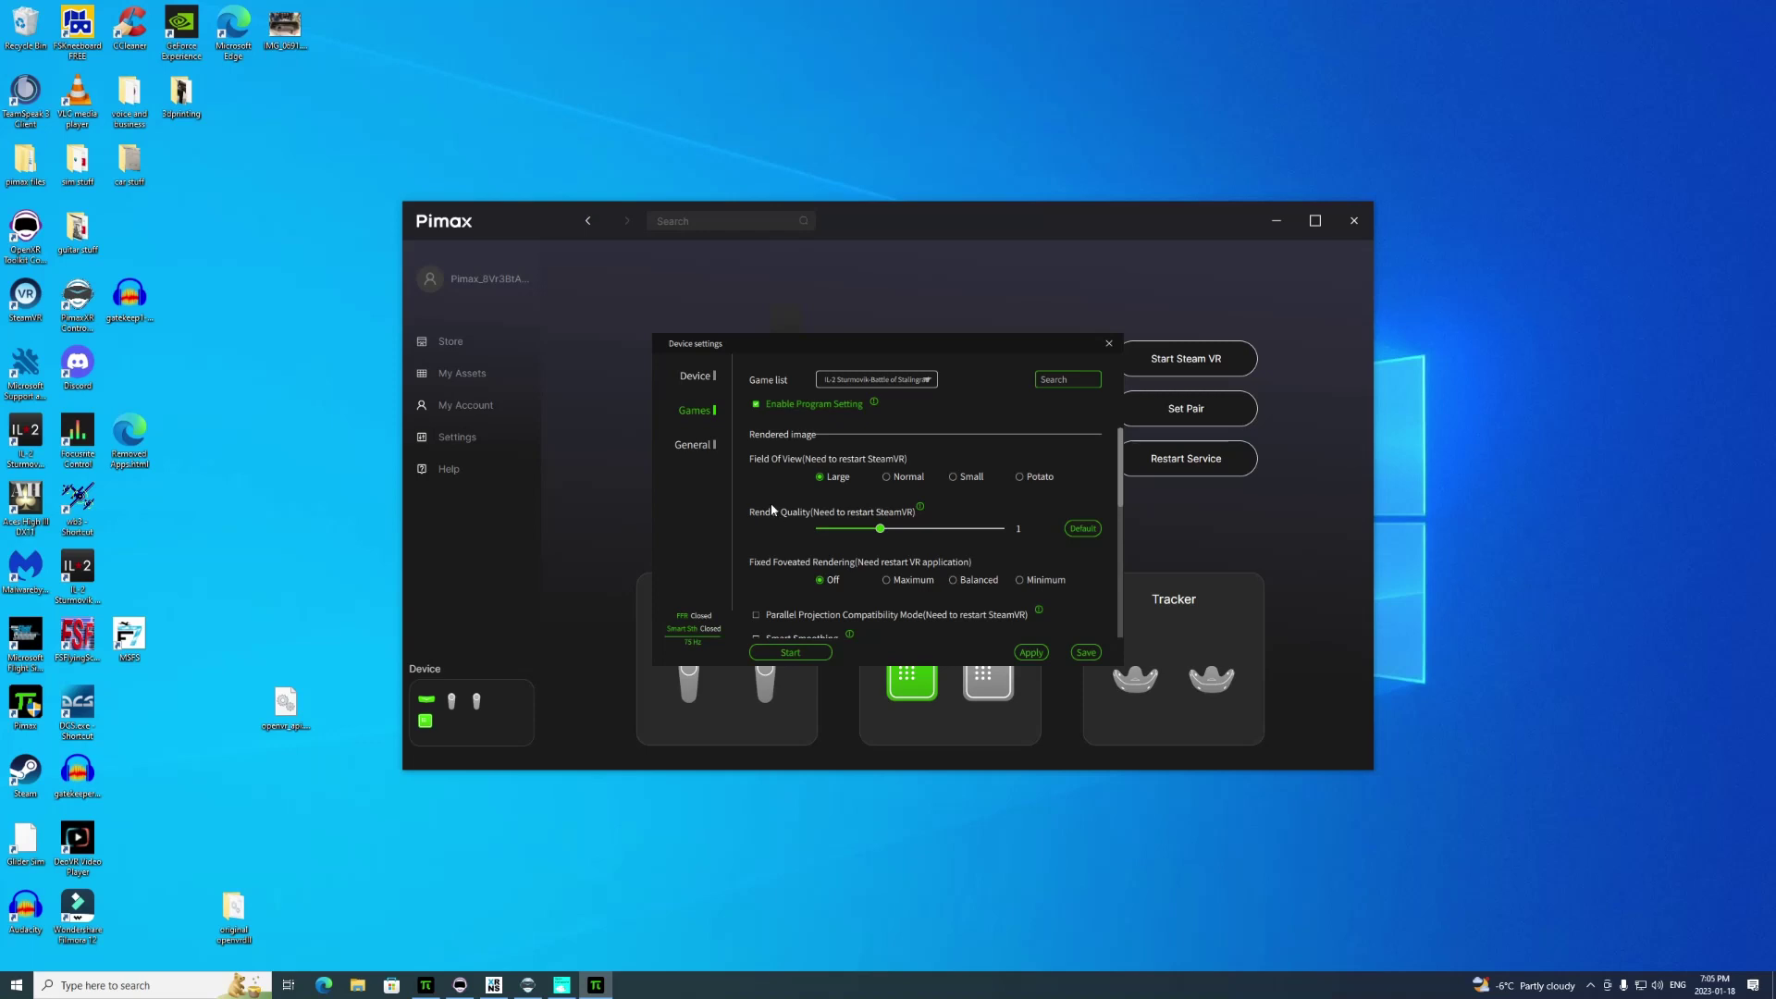
pyautogui.scroll(-2, 779, 493)
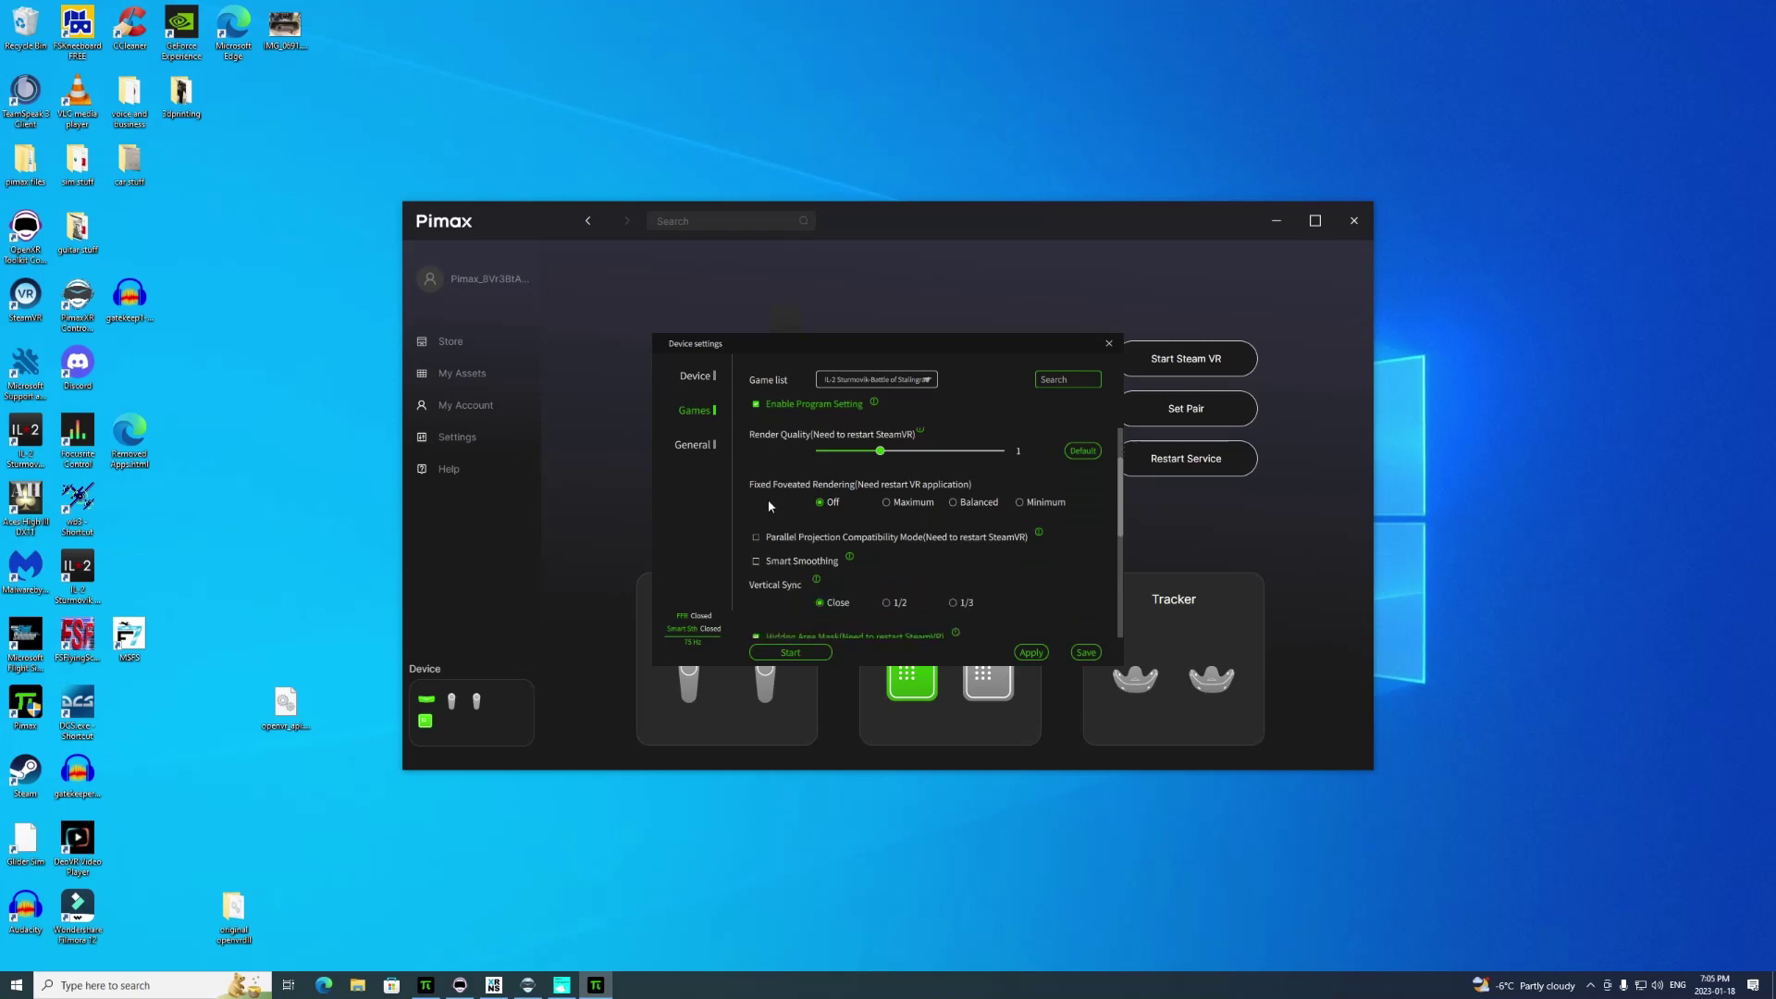
pyautogui.scroll(-2, 769, 505)
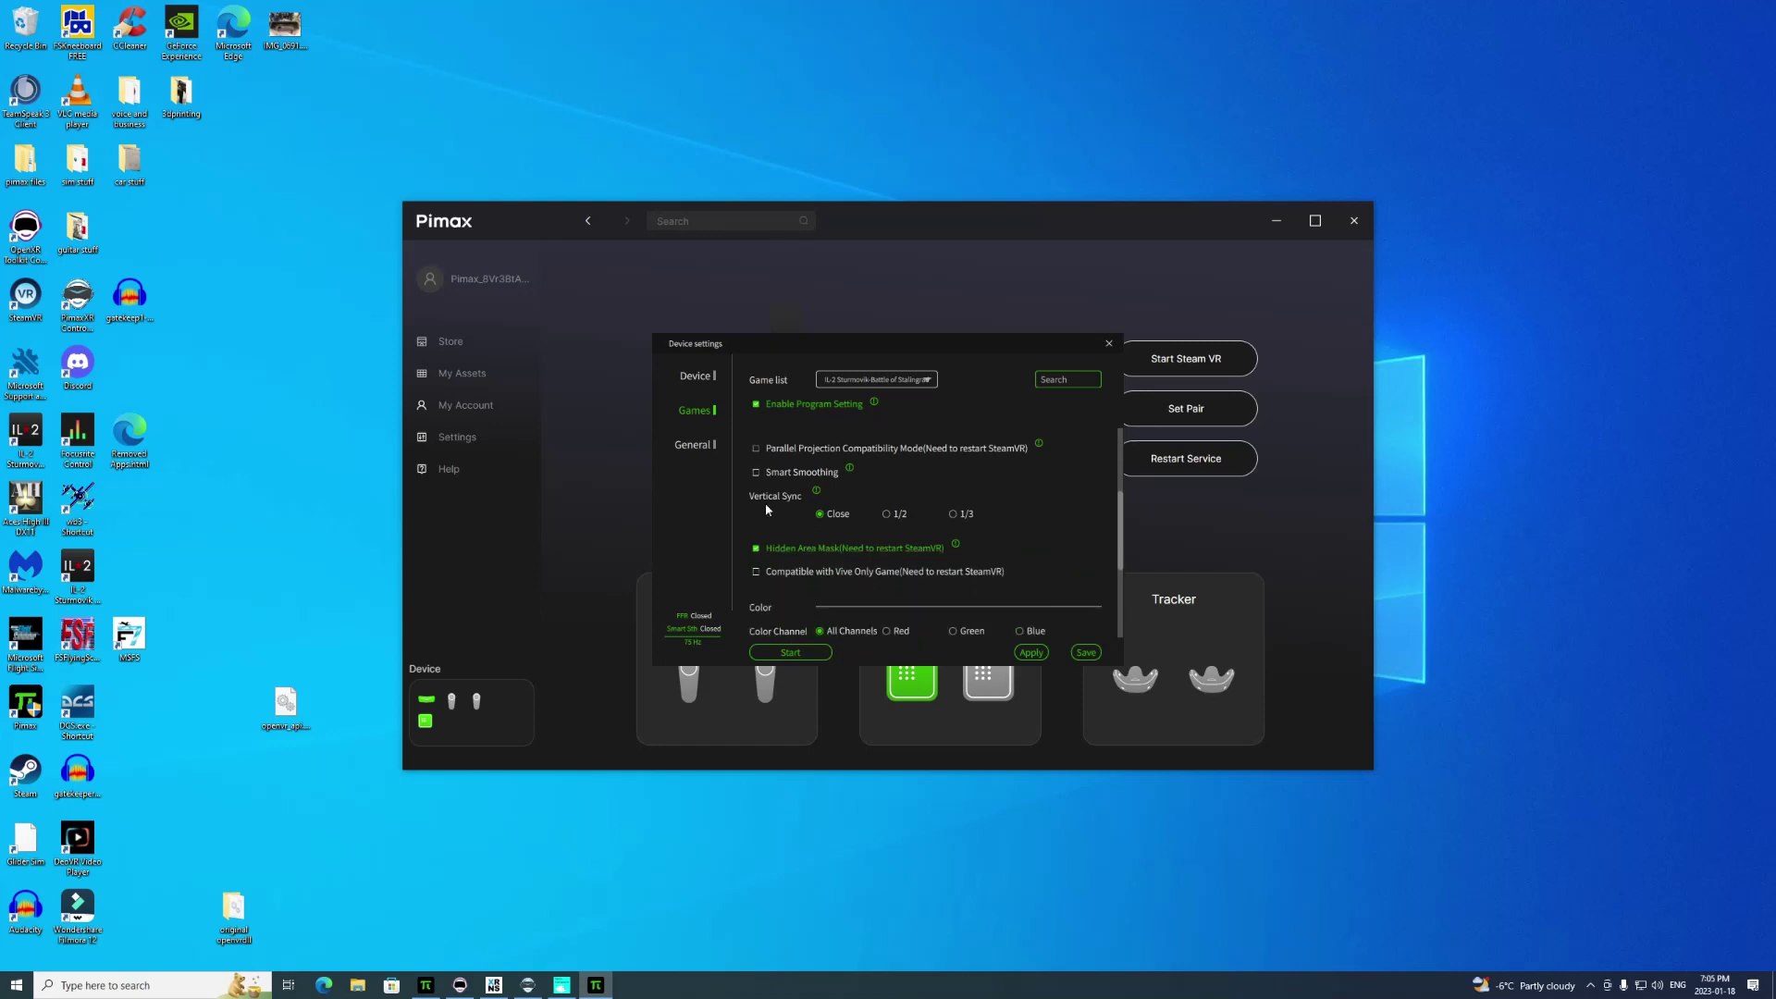
pyautogui.scroll(-2, 801, 529)
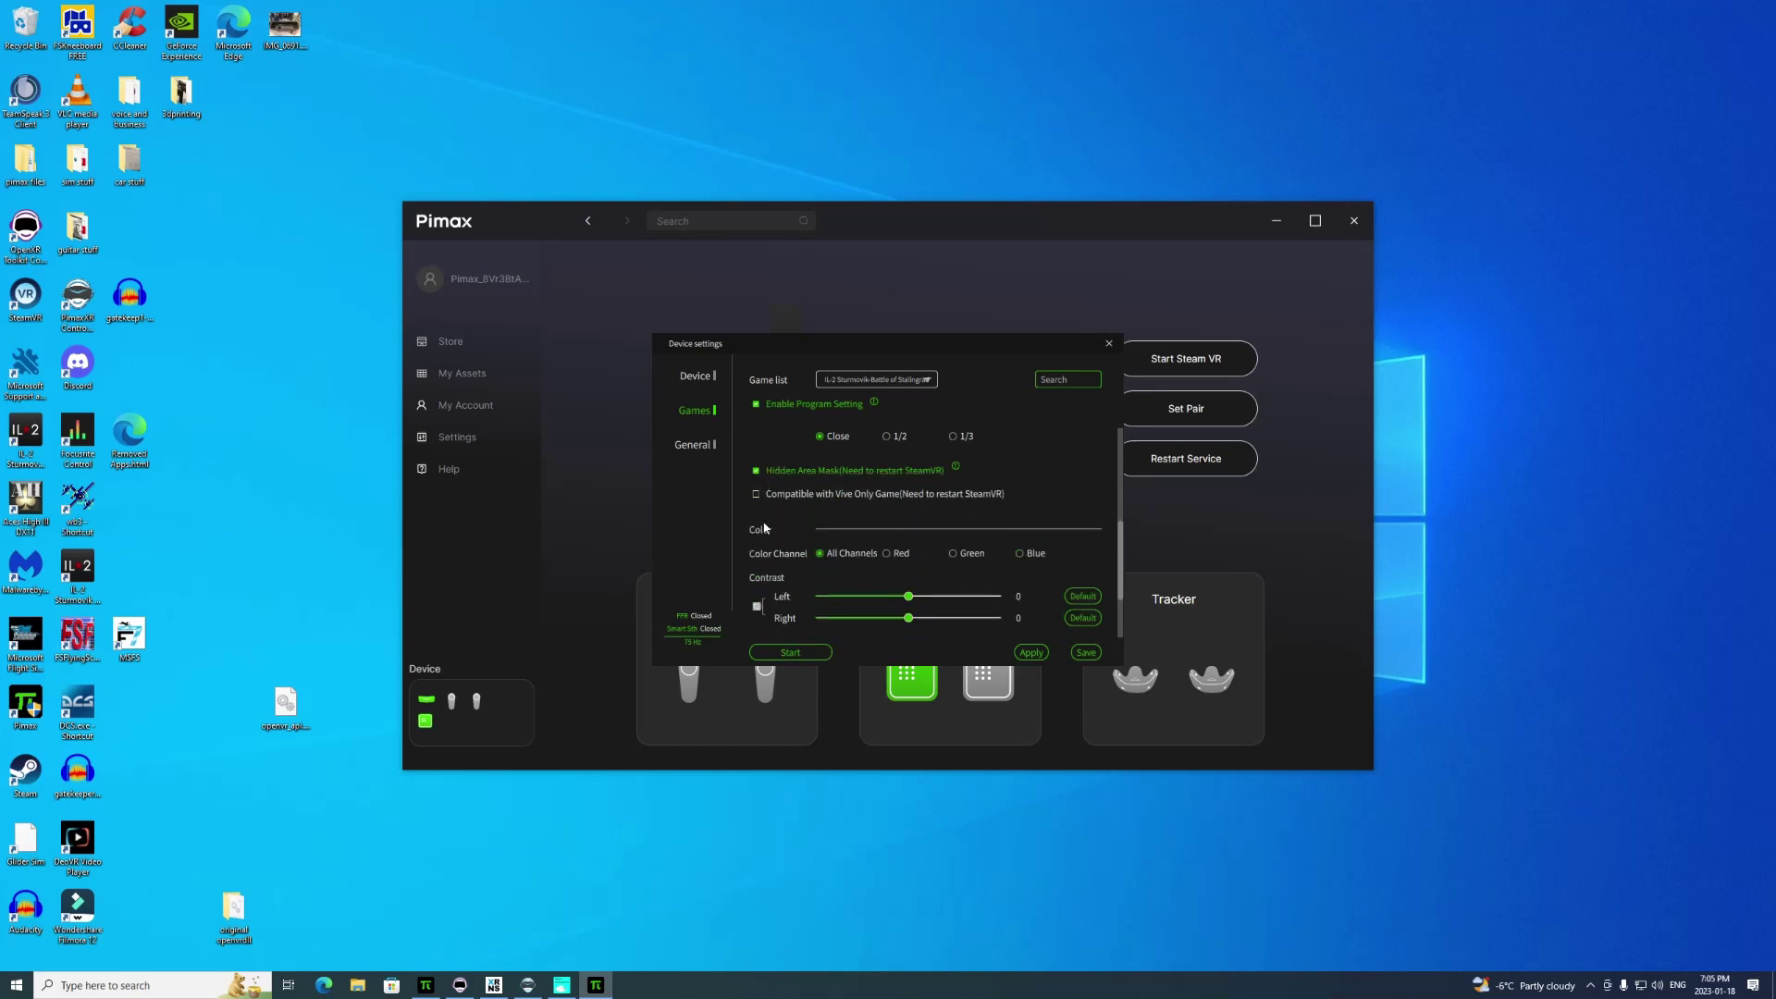
pyautogui.scroll(-1, 768, 535)
pyautogui.scroll(-1, 794, 508)
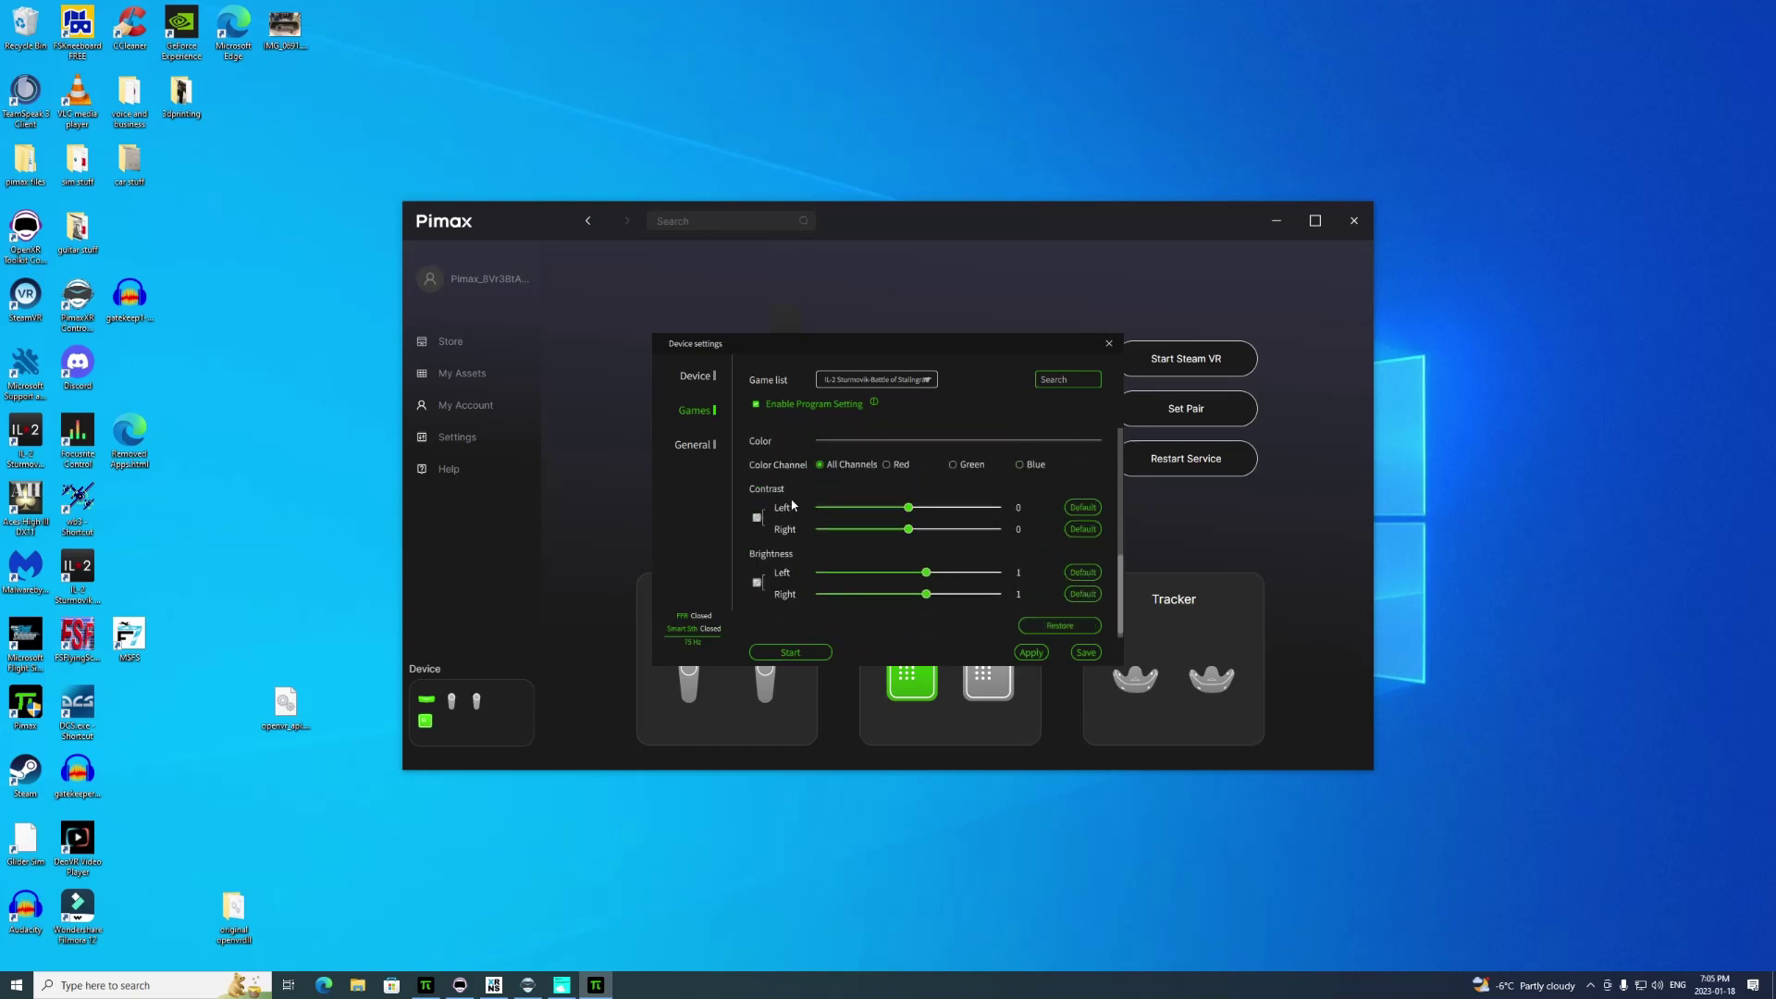
pyautogui.click(1032, 655)
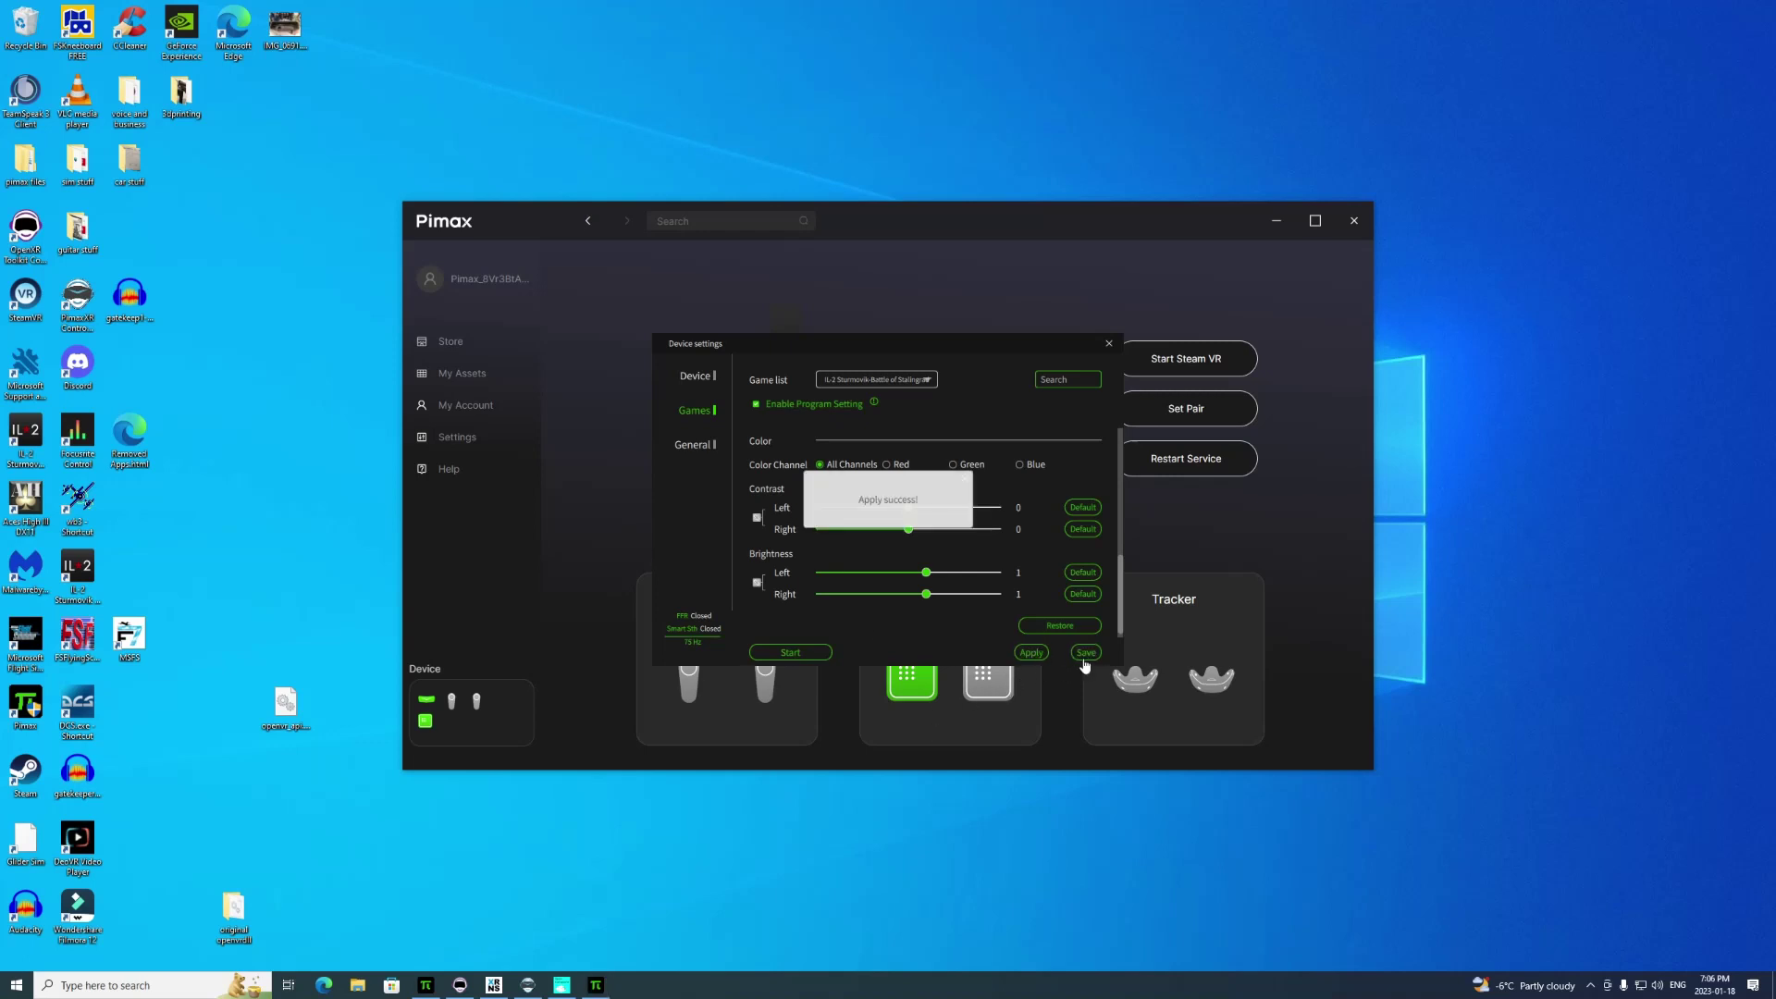
pyautogui.click(1086, 653)
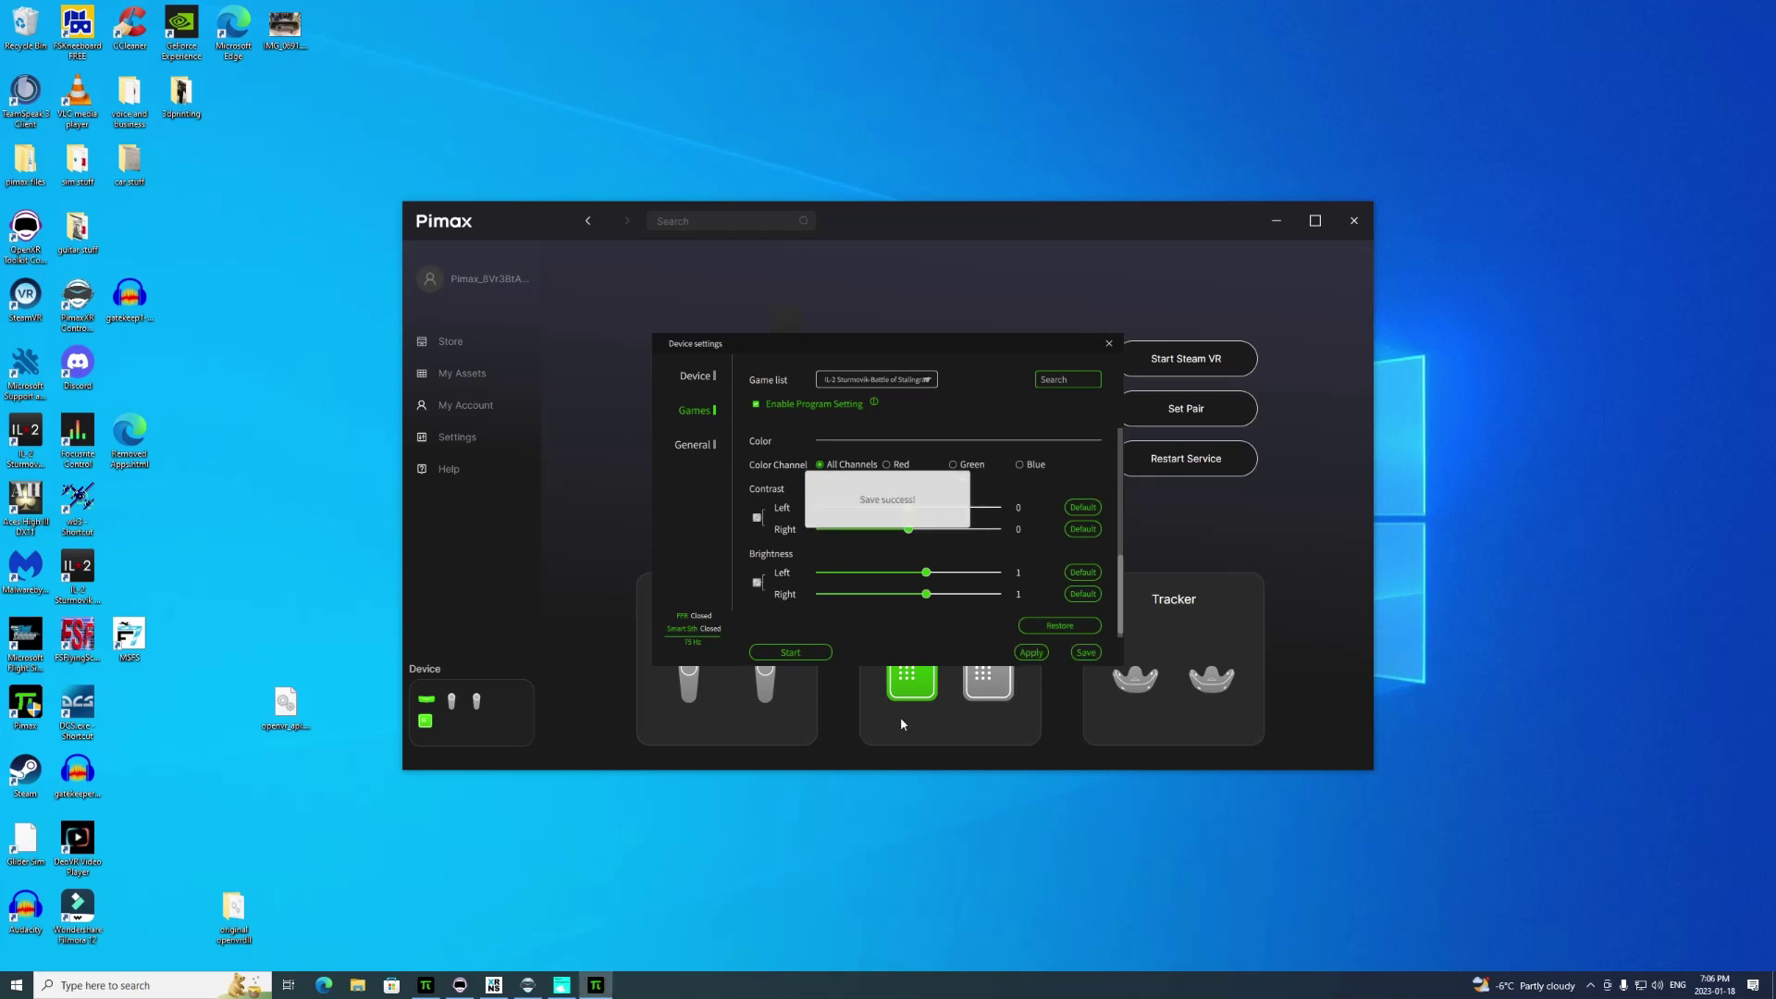
# - Start IL-2 Sturmovik from its game profile, close the device settings, and minimize the Pimax client
pyautogui.click(801, 655)
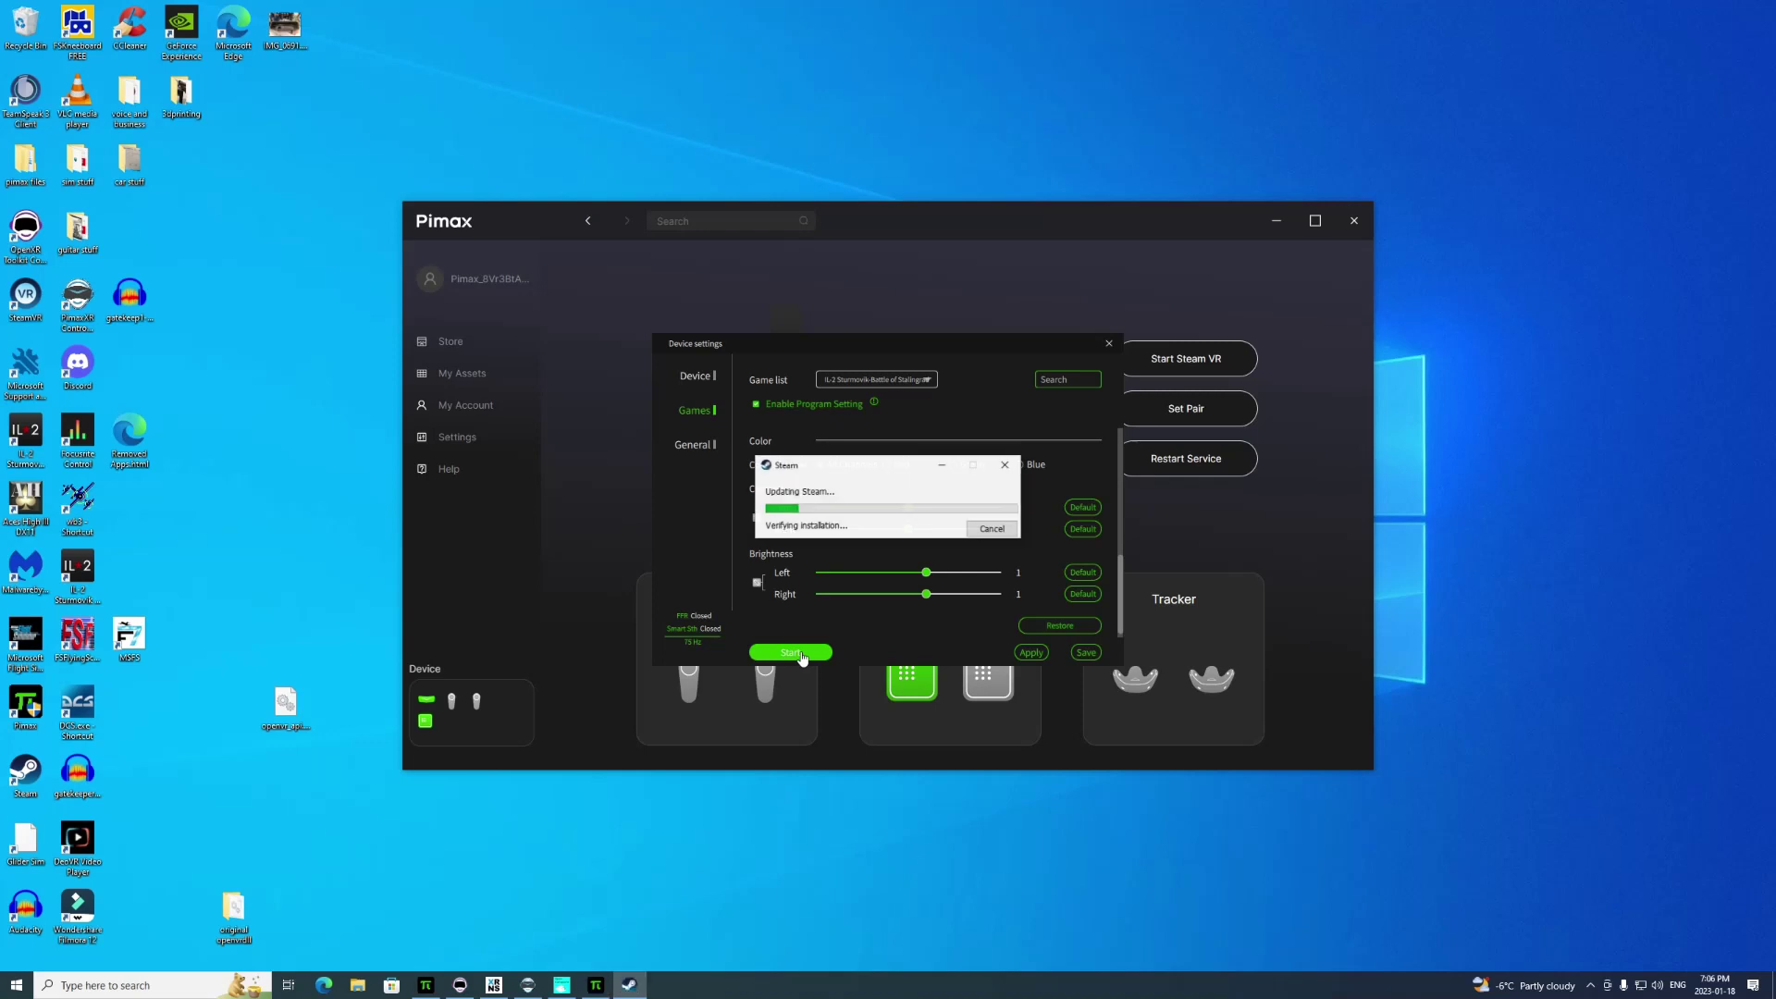
pyautogui.click(1108, 345)
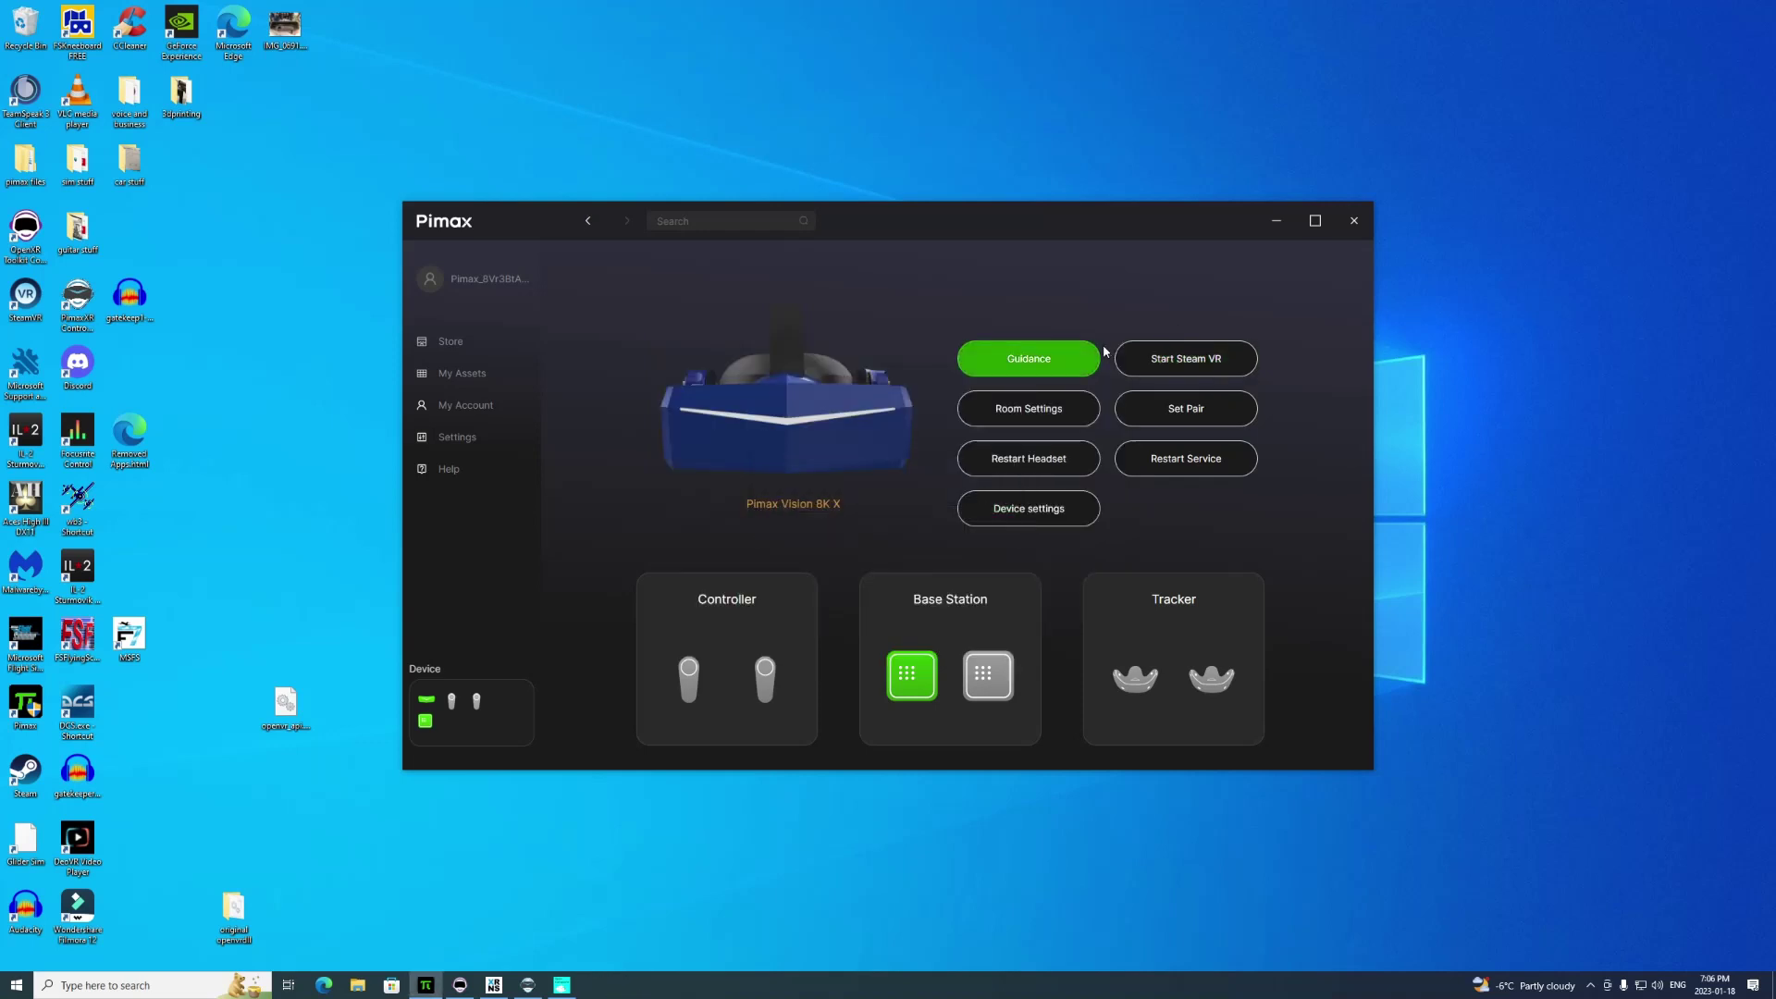
pyautogui.click(1274, 224)
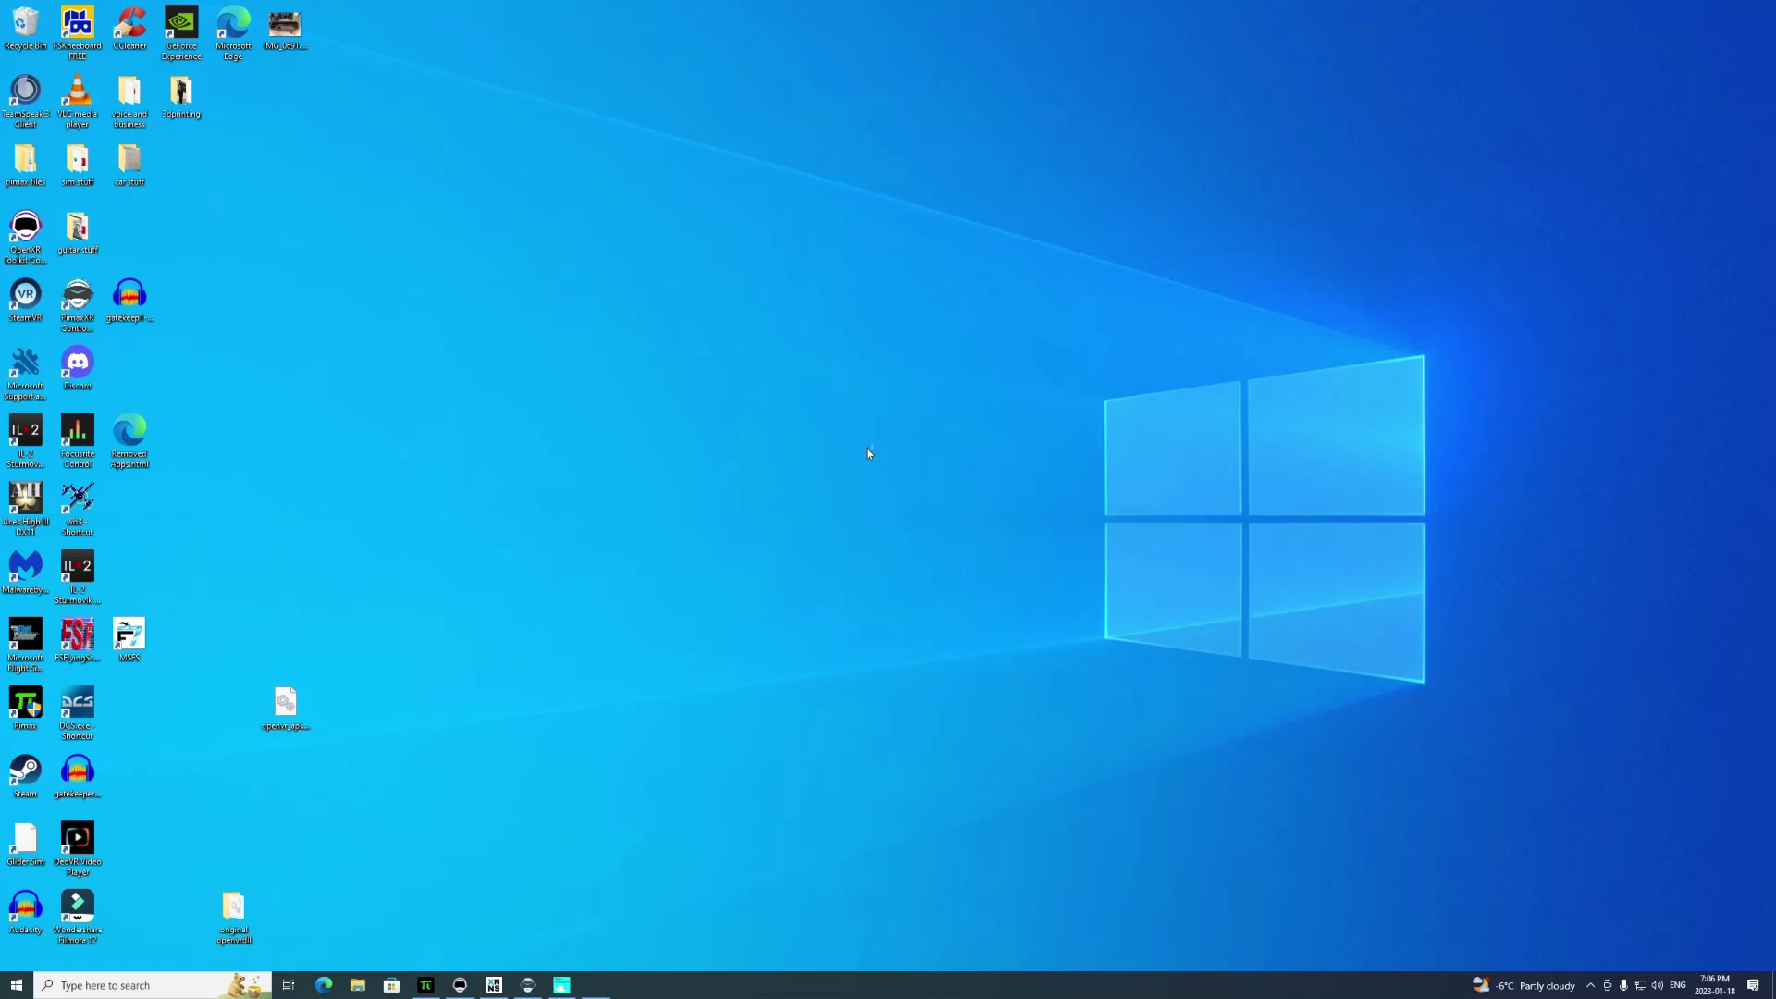